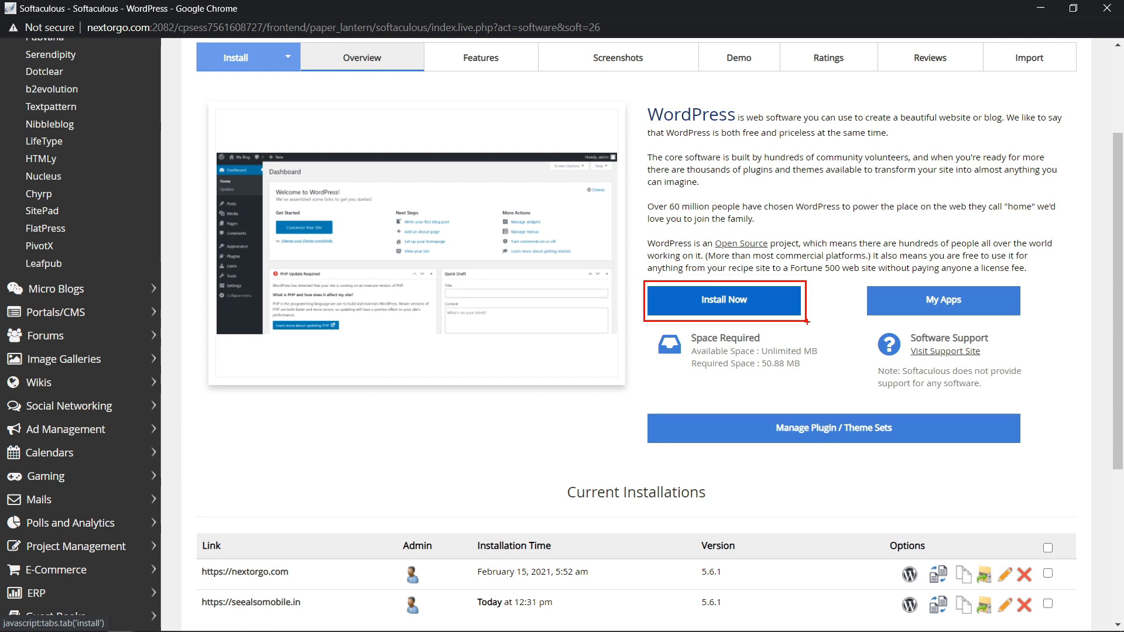
Step: Check the current WordPress installations for the seealsomobile.in entry
scroll(807, 321, down, 5)
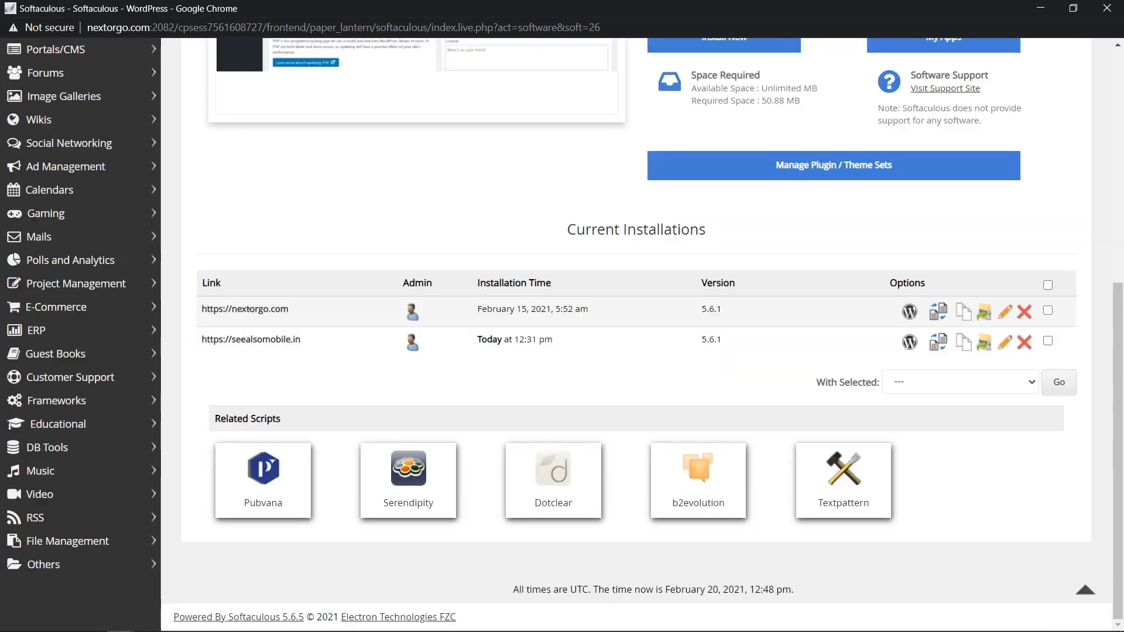
mouse_move(192, 326)
mouse_down()
mouse_move(790, 402)
mouse_move(1095, 371)
mouse_move(1070, 362)
mouse_up()
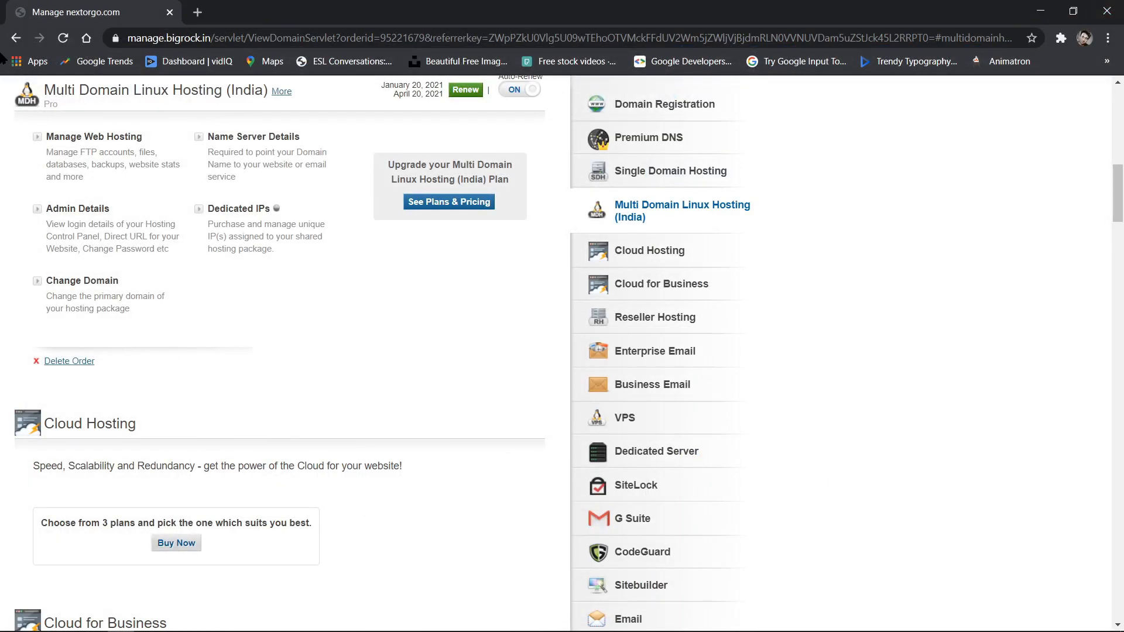
Step: Open the WordPress admin dashboard of seealsomobile.in in a new browser tab
key(ctrl+t)
text(see)
key(Right)
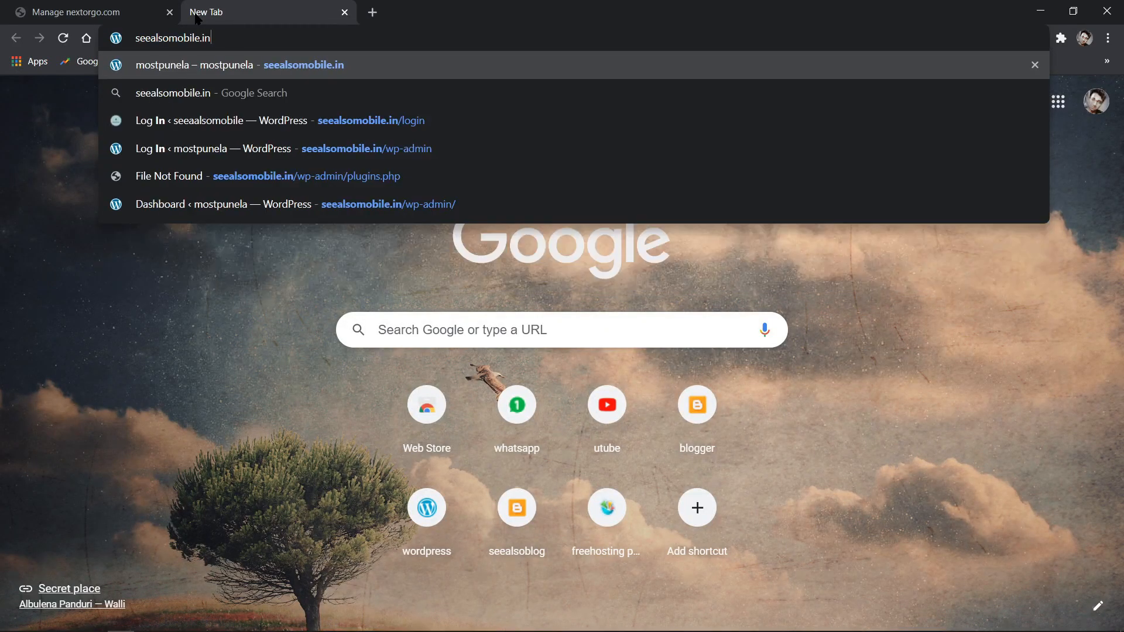
text(/)
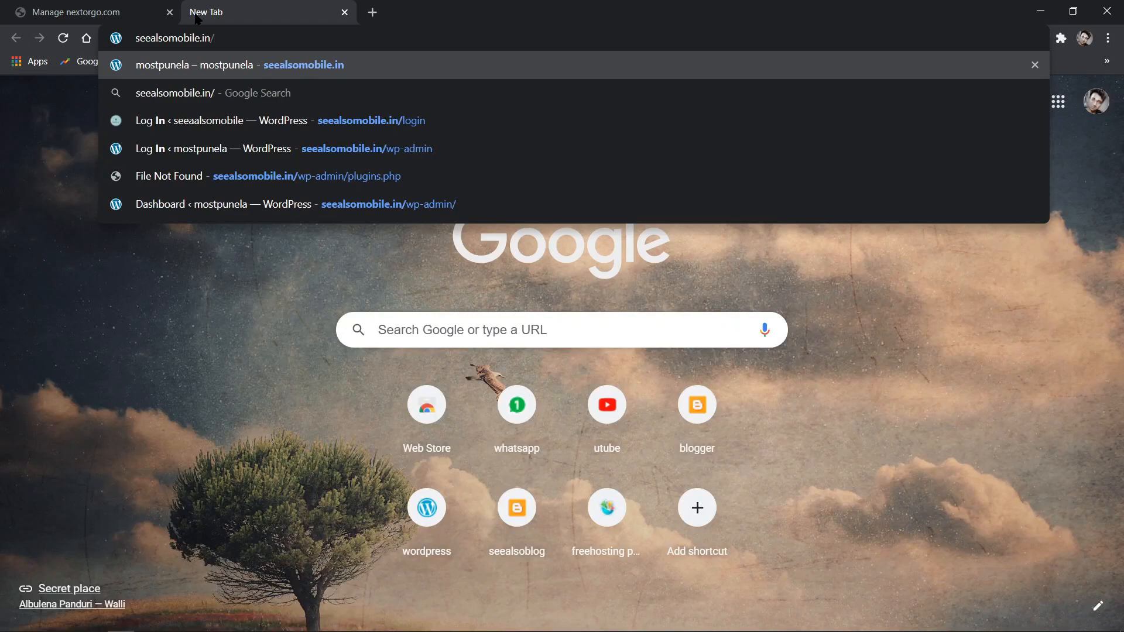
text(wp)
key(Return)
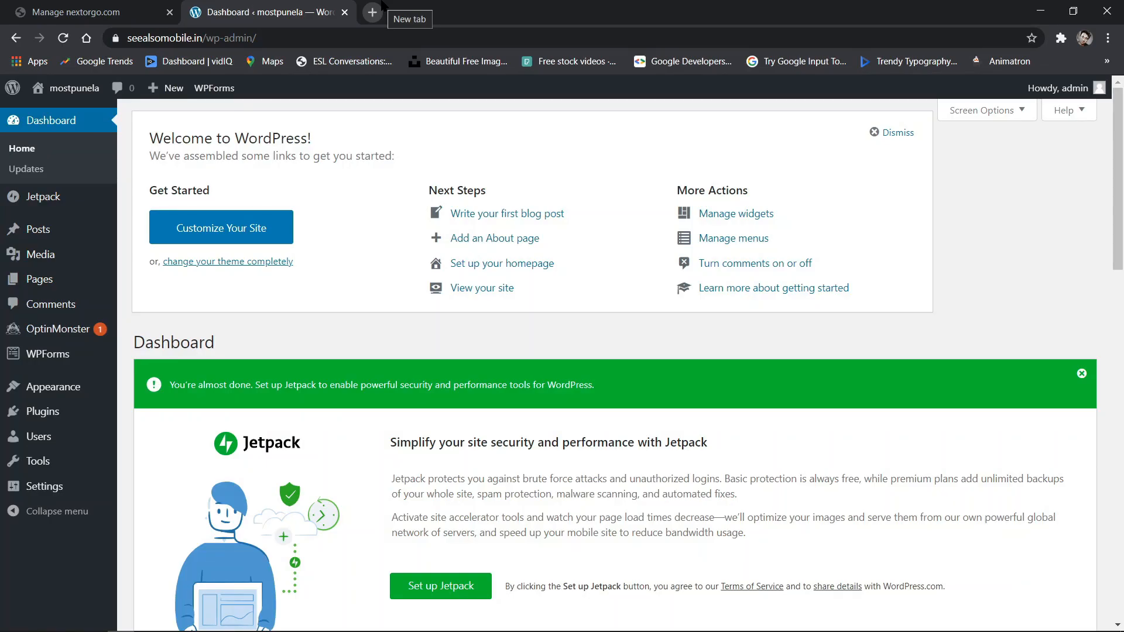
Step: Open the live seealsomobile.in site in another browser tab and look through its default home page
click(375, 13)
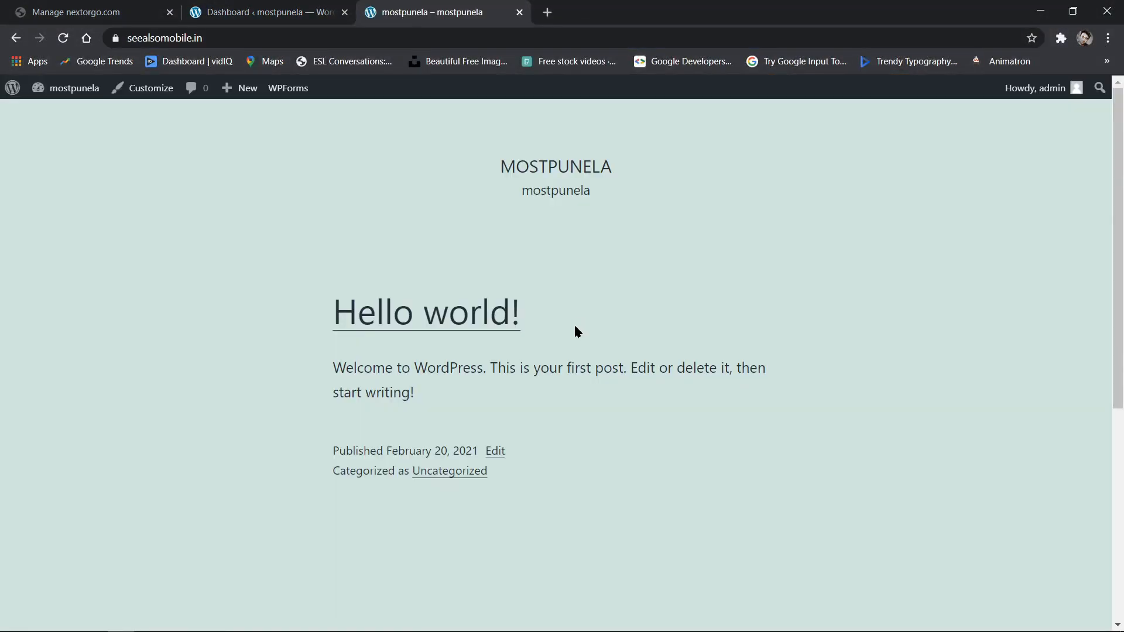
scroll(568, 340, down, 5)
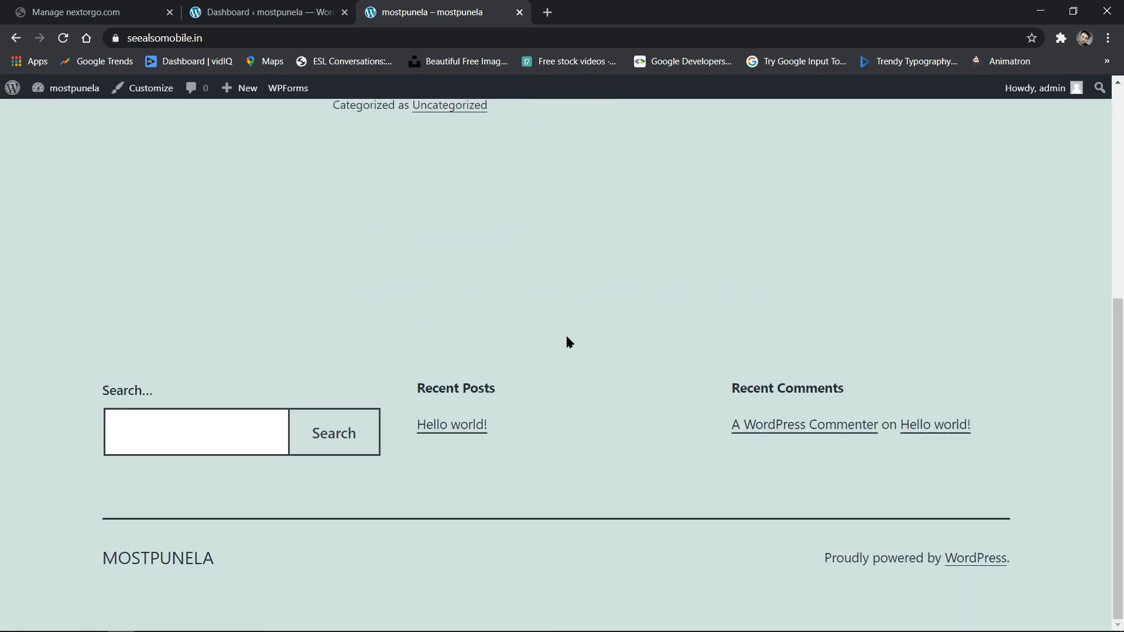
scroll(571, 341, up, 5)
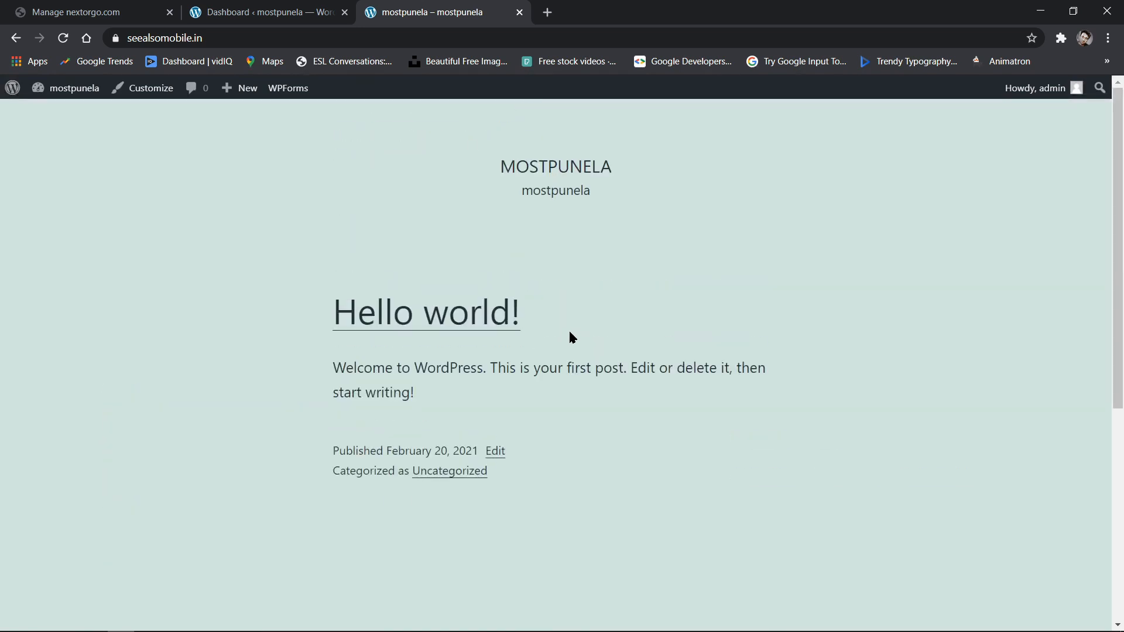
Step: Return to the WordPress dashboard, open the installed themes and start adding a new theme
click(249, 7)
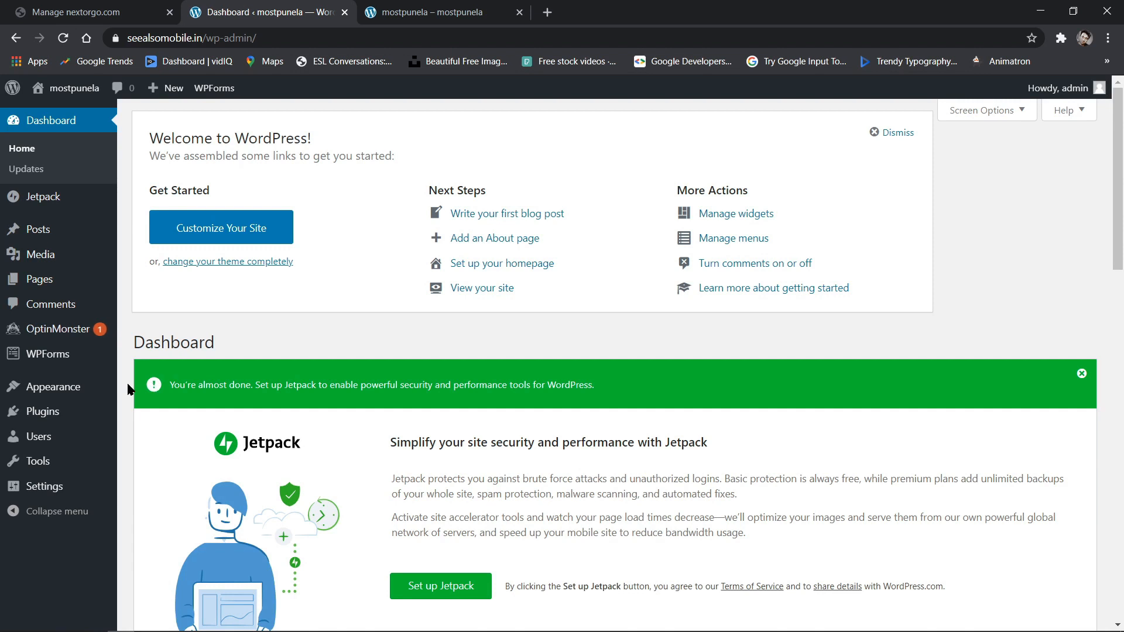
mouse_move(51, 388)
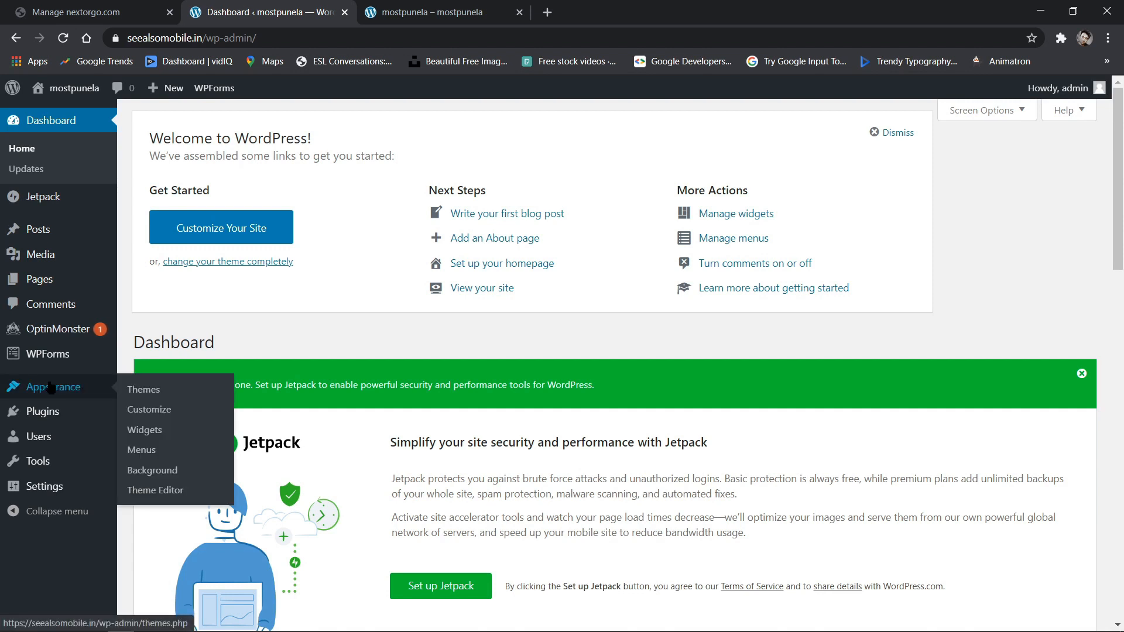
click(143, 389)
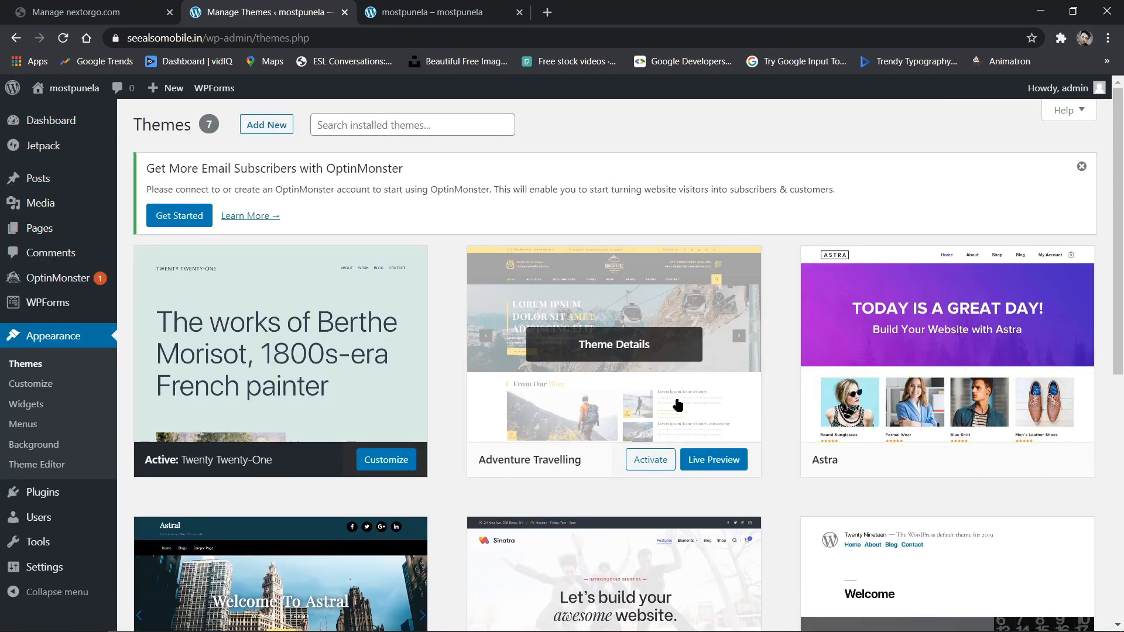
scroll(677, 405, down, 8)
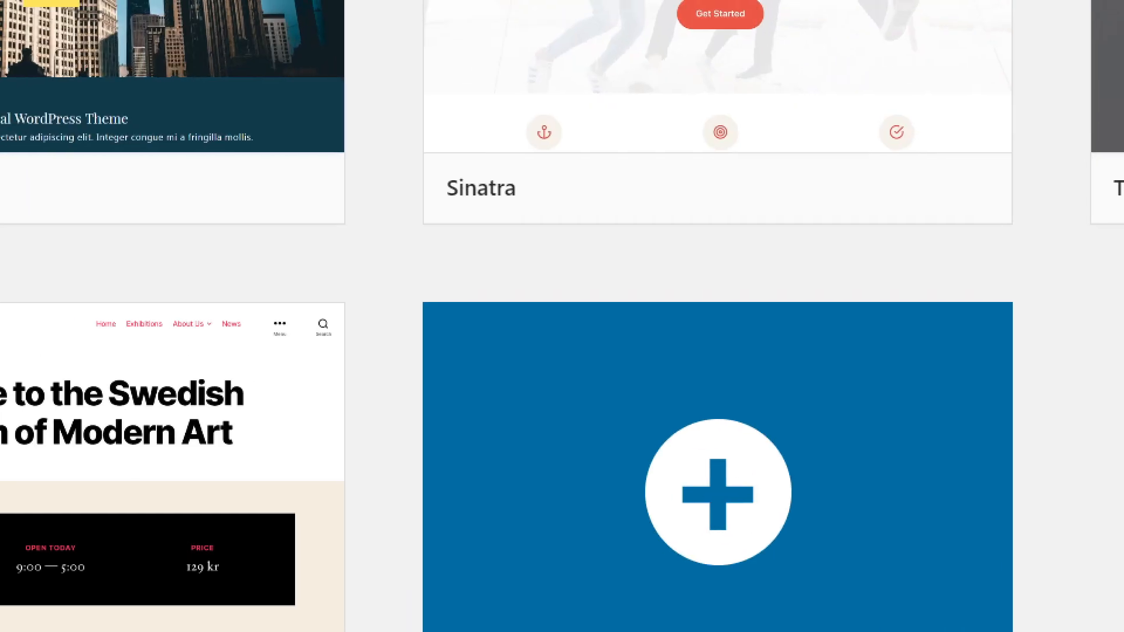
click(672, 445)
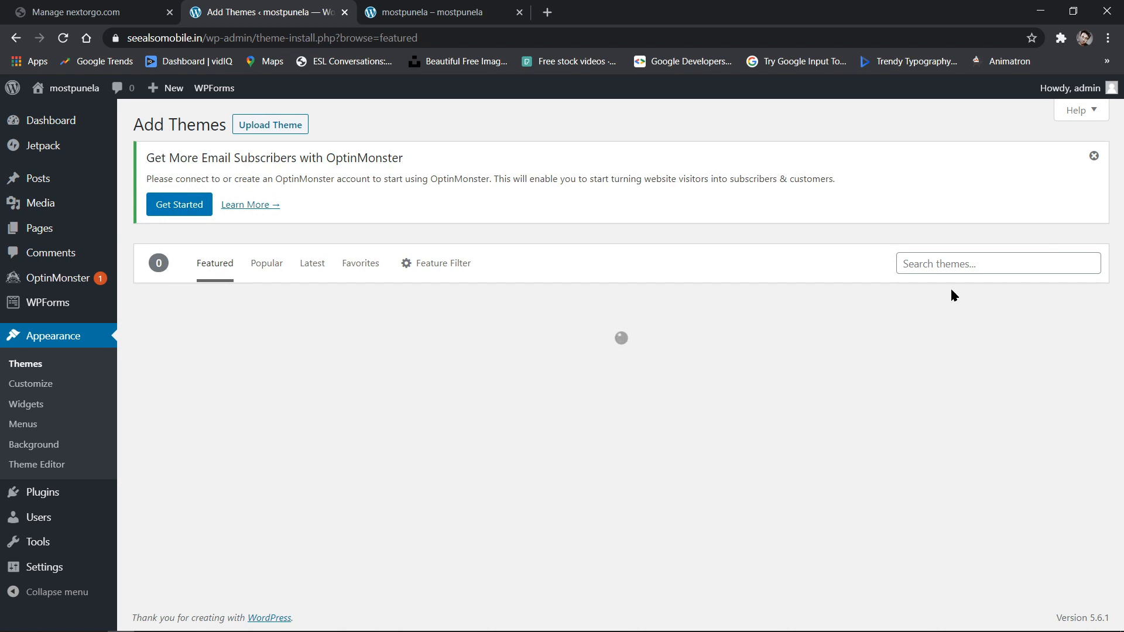
Step: Search the available themes for "astra" and activate the Astra theme
click(930, 264)
text(astra)
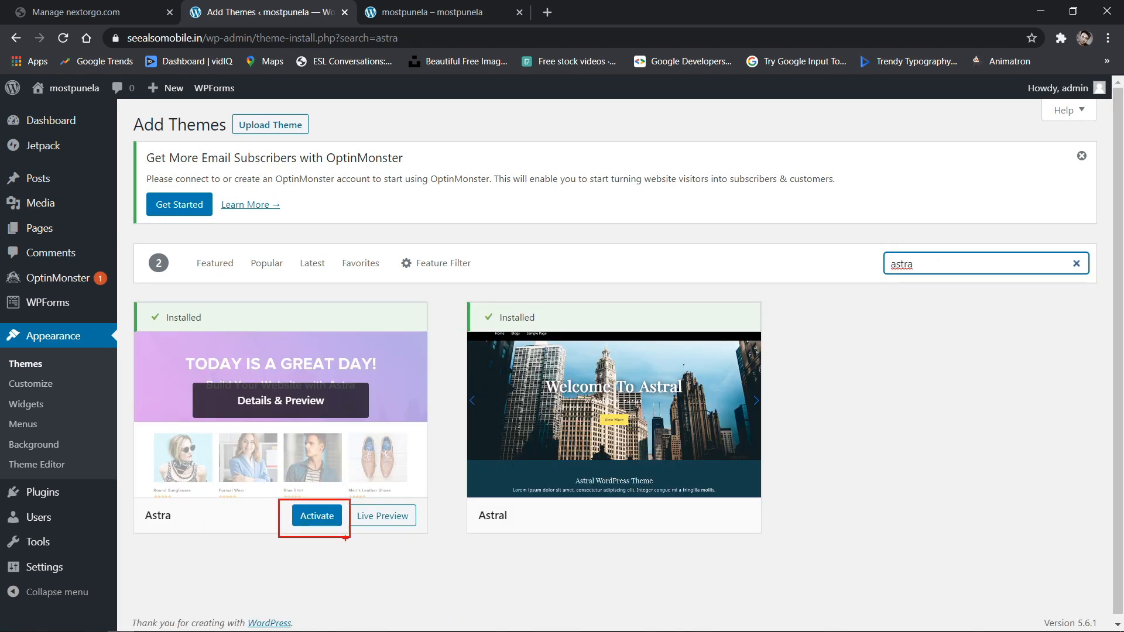
key(Escape)
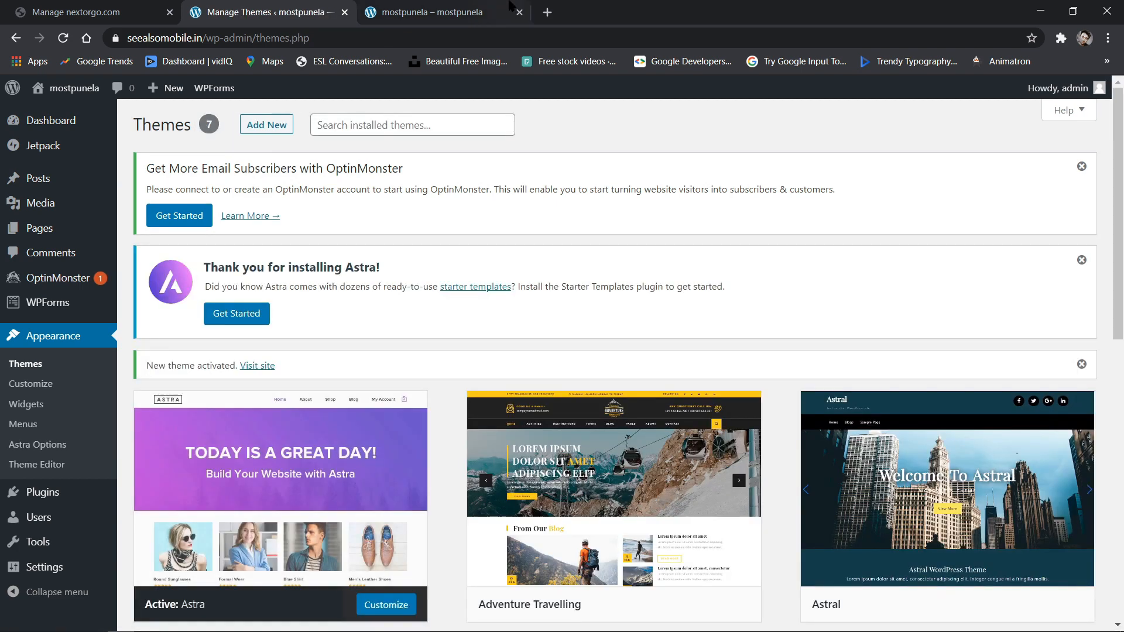
Step: Reload the live site and look through its home page with the Astra theme applied
click(509, 7)
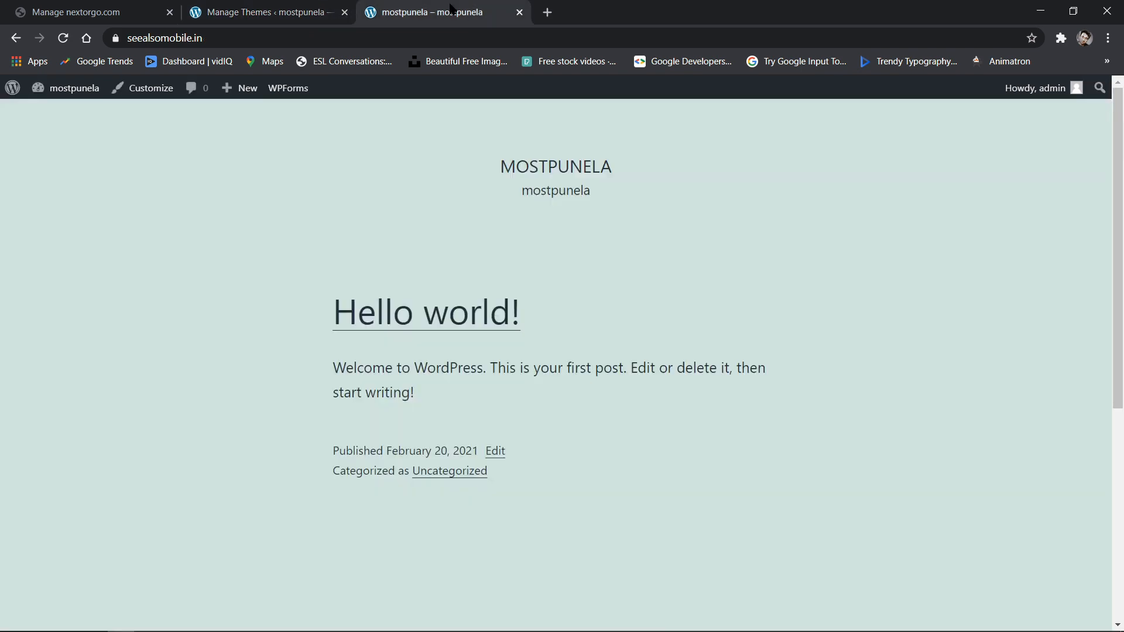
click(59, 40)
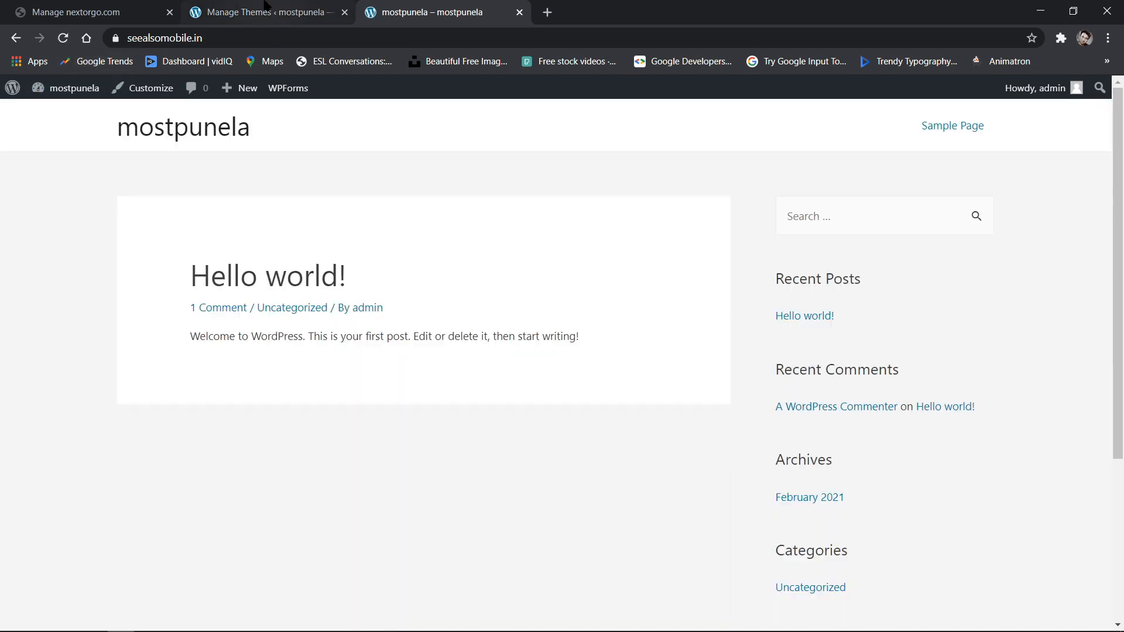
scroll(582, 348, down, 3)
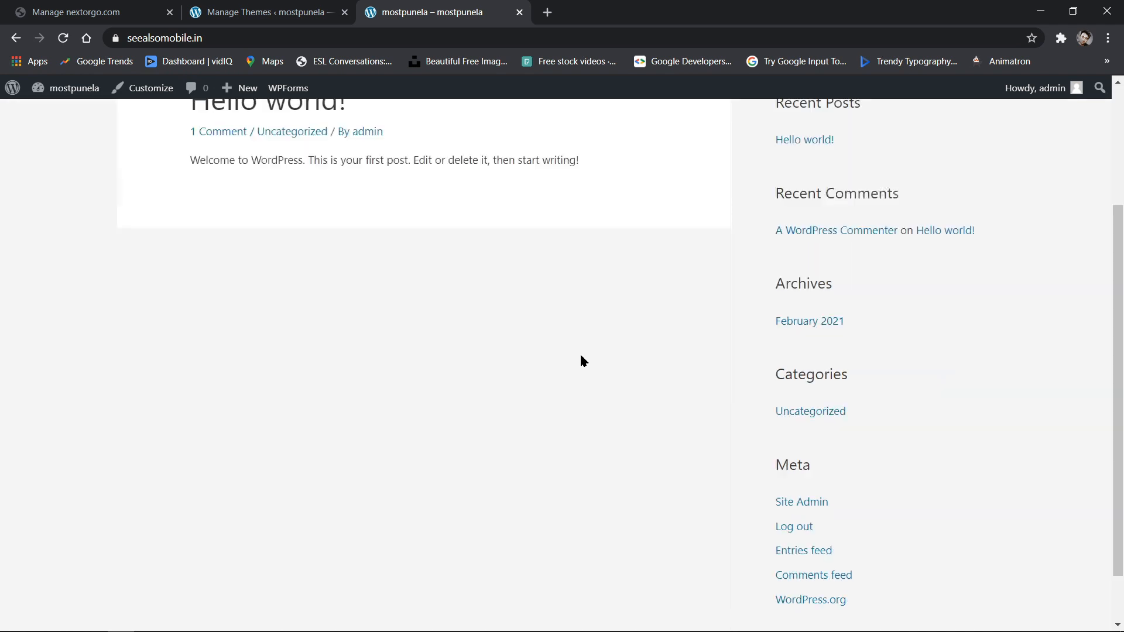
scroll(579, 353, up, 3)
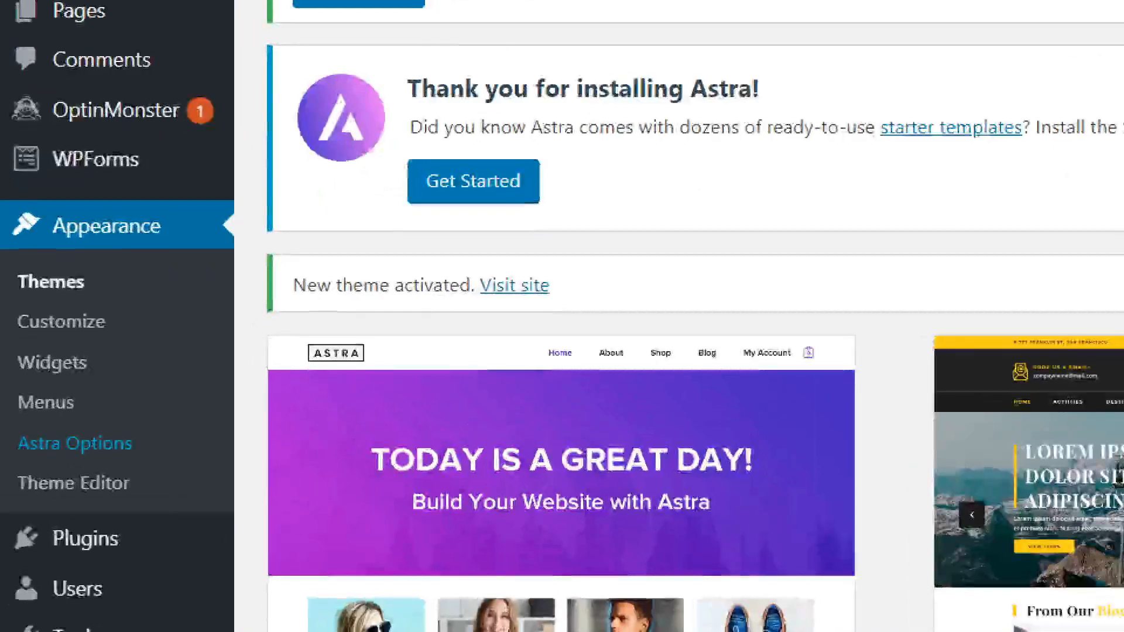
Step: Open Astra's starter templates with Elementor as the page builder and filter them by the Blog category
click(75, 444)
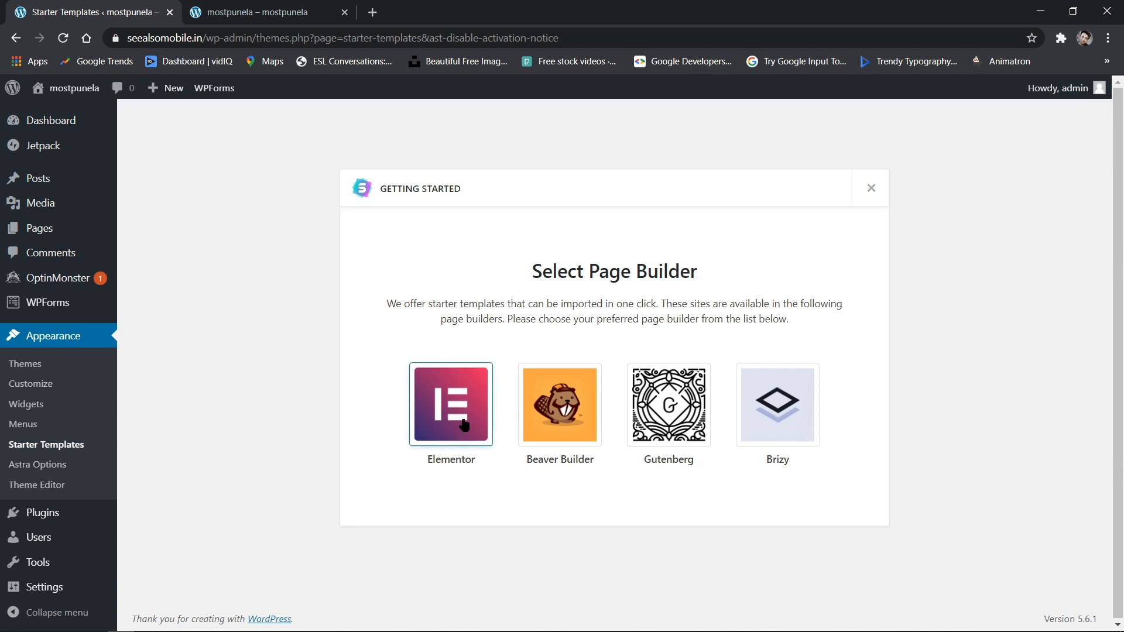
click(464, 426)
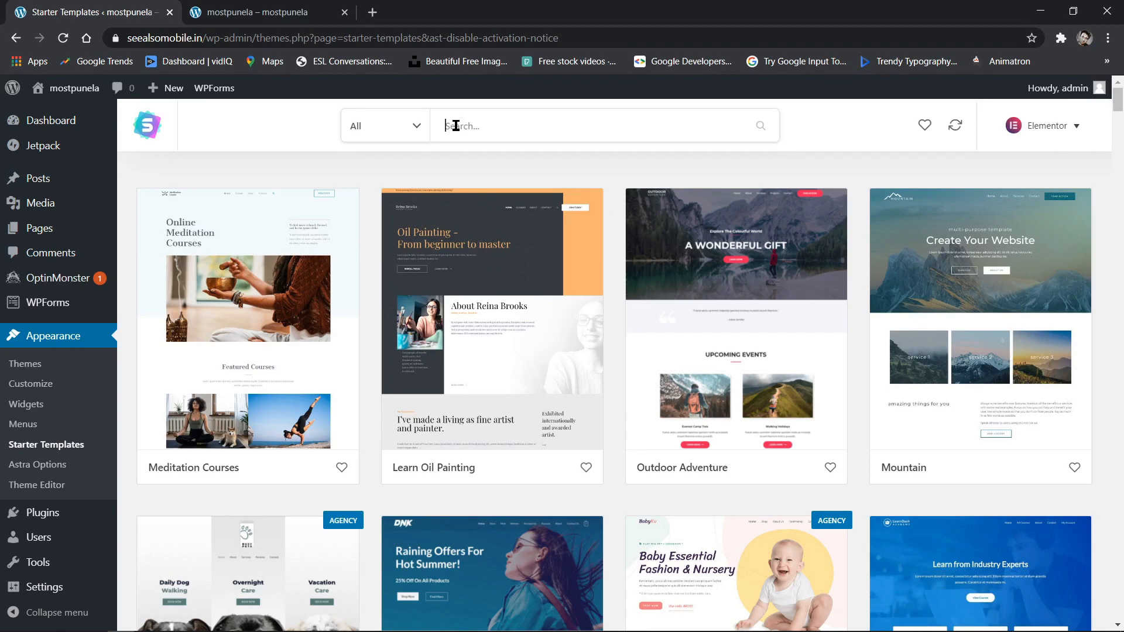
click(420, 134)
click(370, 223)
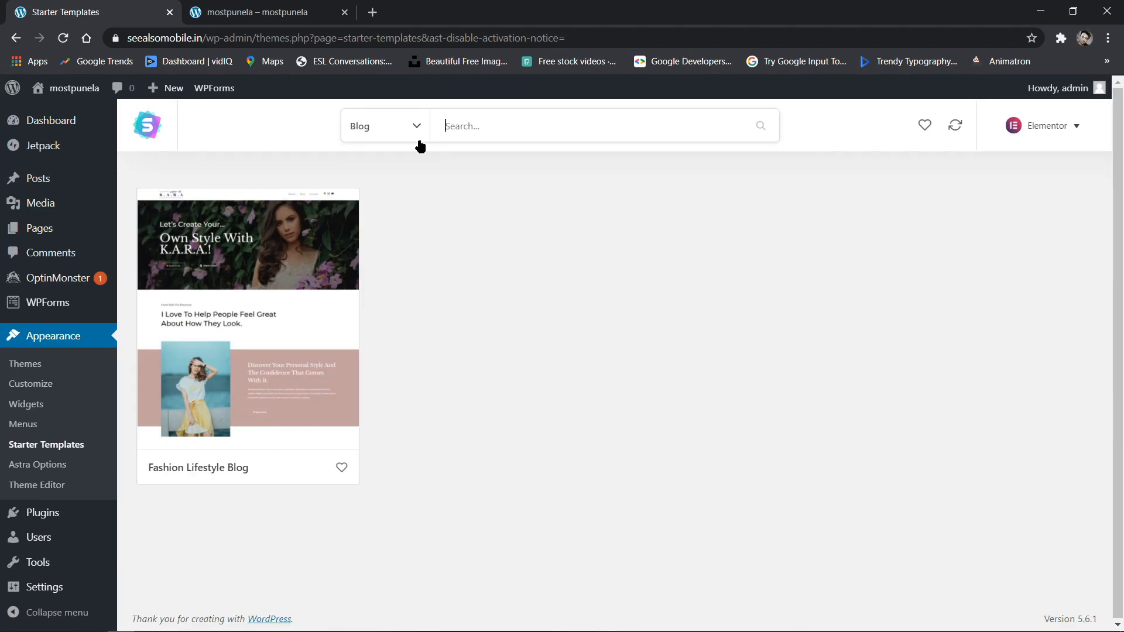
Step: Request a complete site import of the Fashion Lifestyle Blog template with Delete Previously Imported Site enabled
click(240, 298)
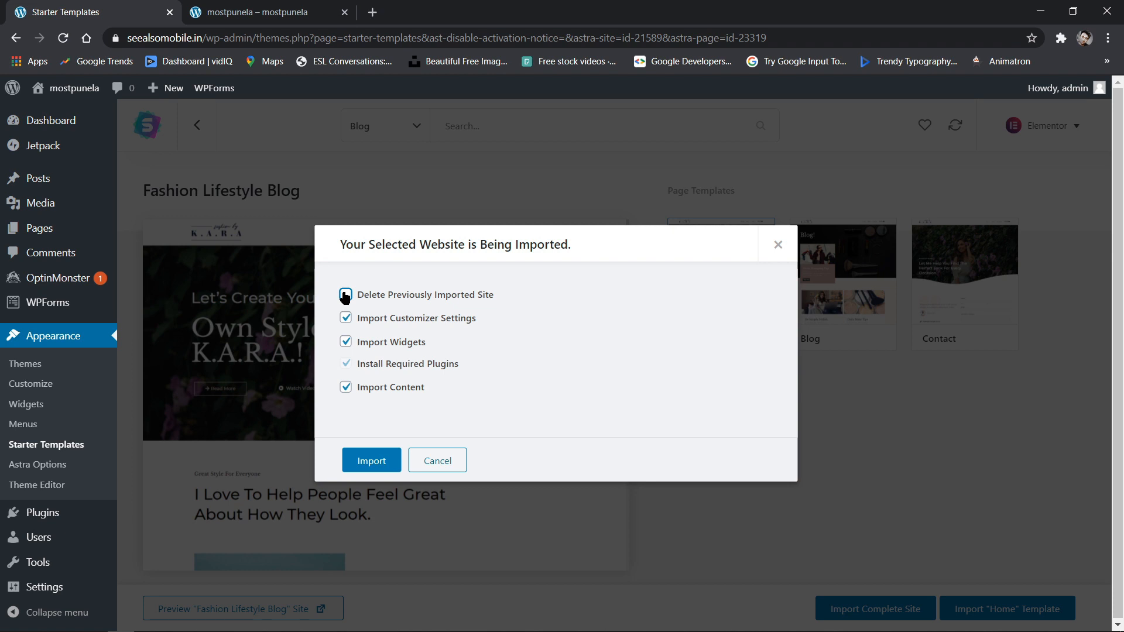
click(346, 295)
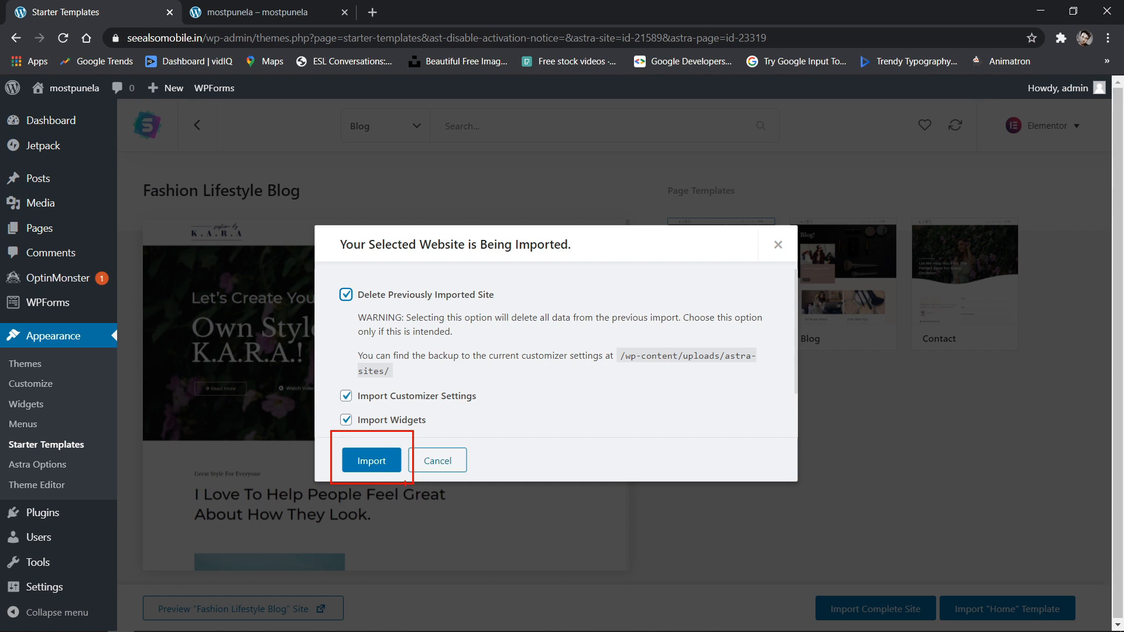
click(371, 460)
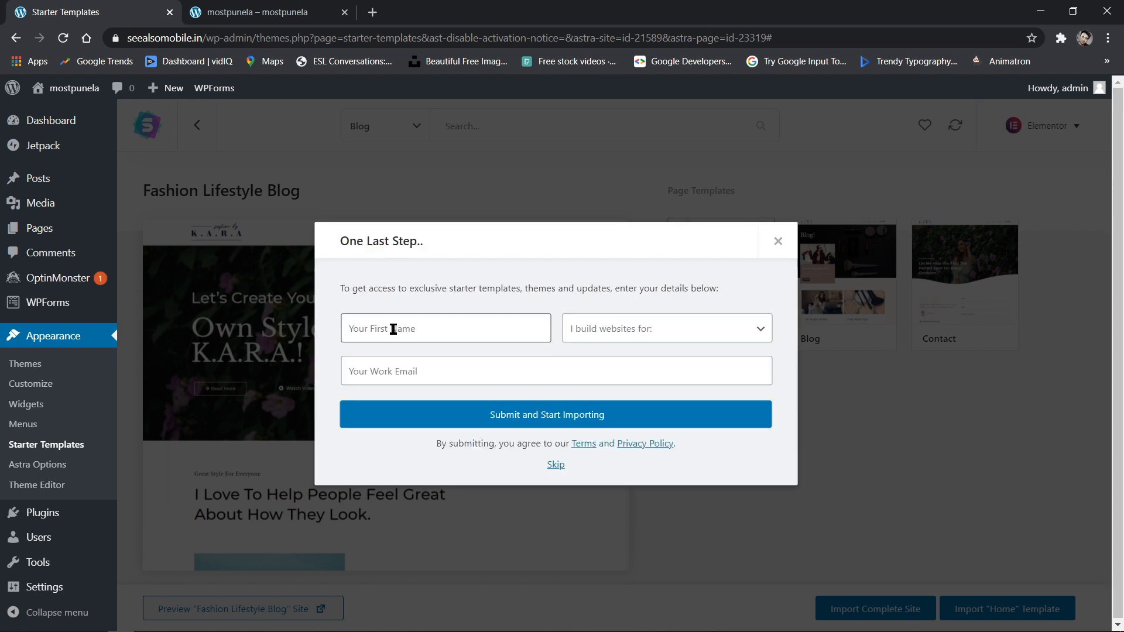
Step: Fill in the first name and work email, set the website purpose to "For myself", and submit to start importing
click(394, 329)
click(392, 358)
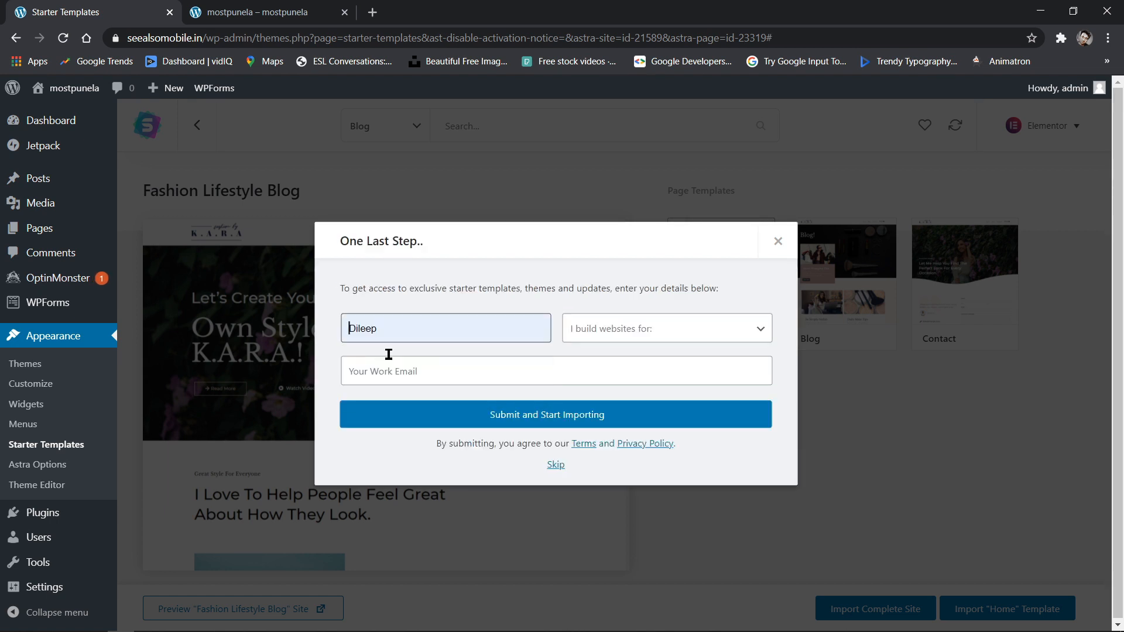
click(569, 335)
click(607, 361)
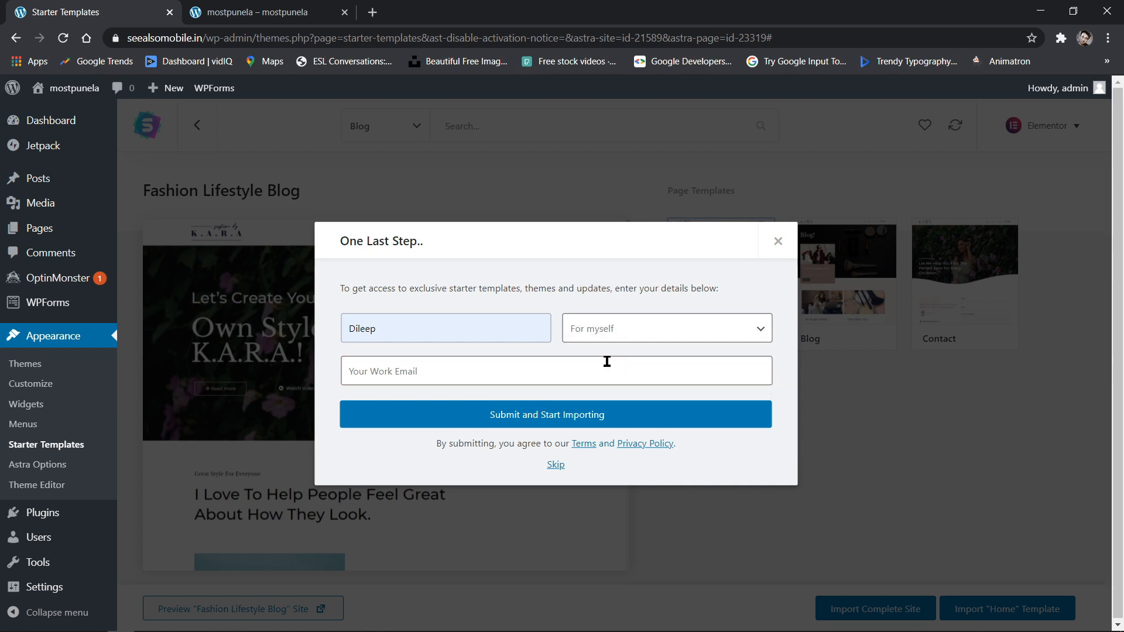
click(607, 361)
click(590, 390)
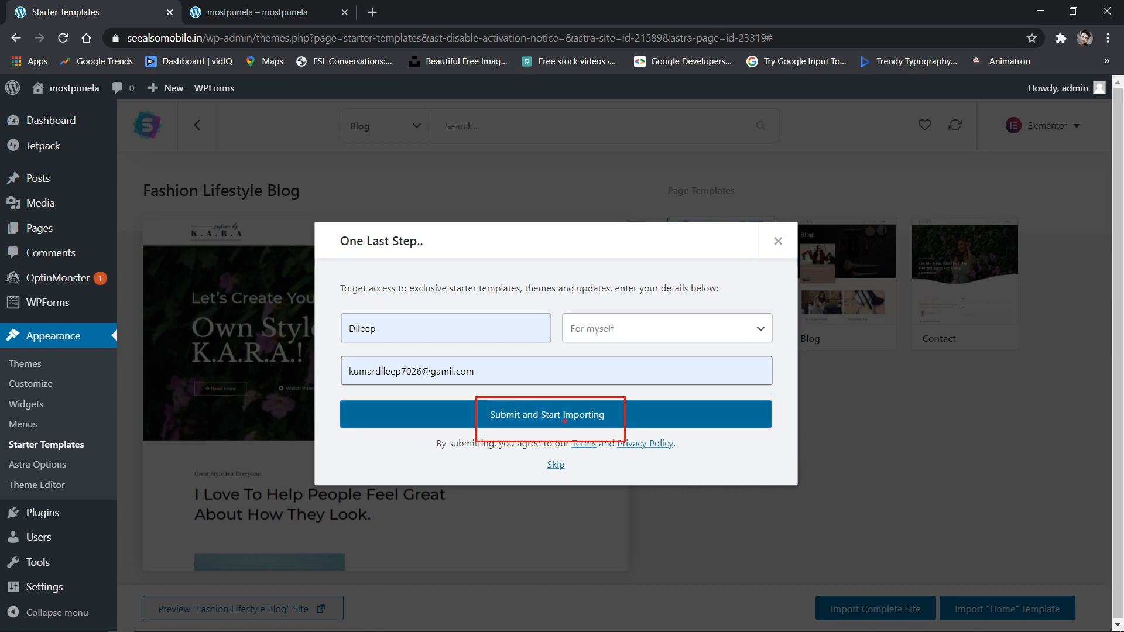
click(565, 421)
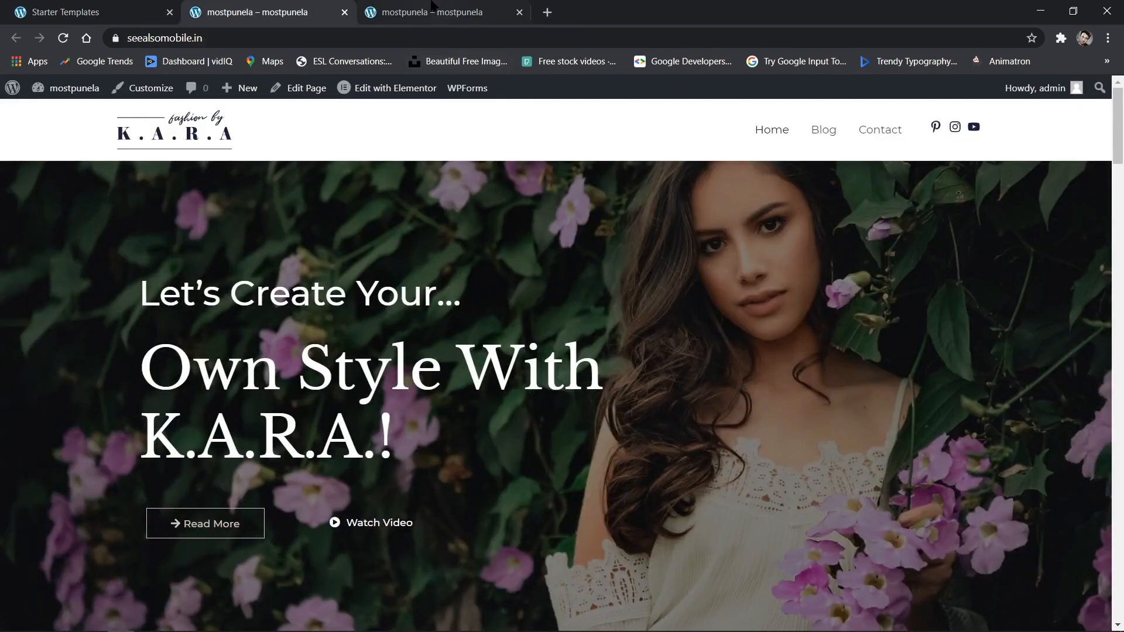
Step: Compare the imported fashion home page with the previously loaded version of the site and close the outdated tab
click(431, 5)
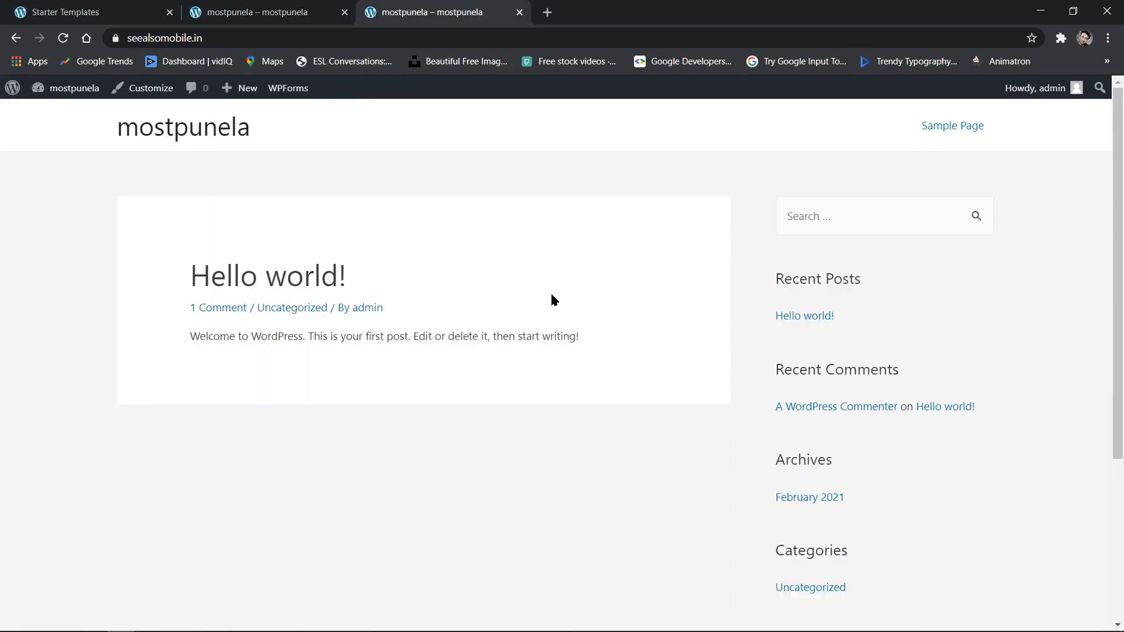
scroll(553, 300, down, 4)
scroll(555, 304, up, 4)
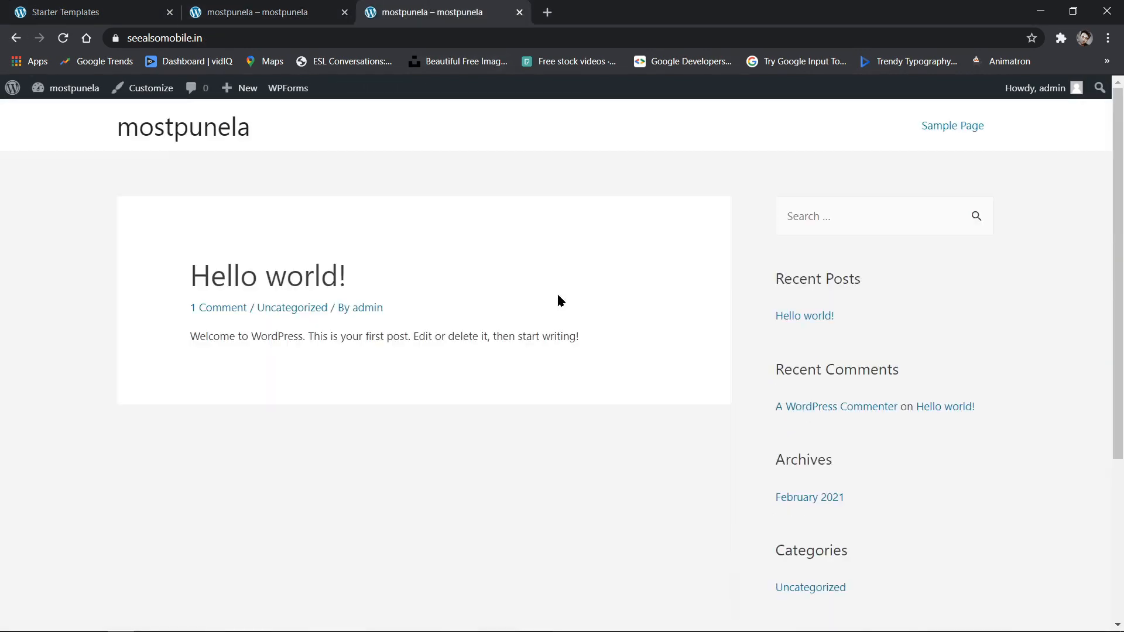
click(275, 4)
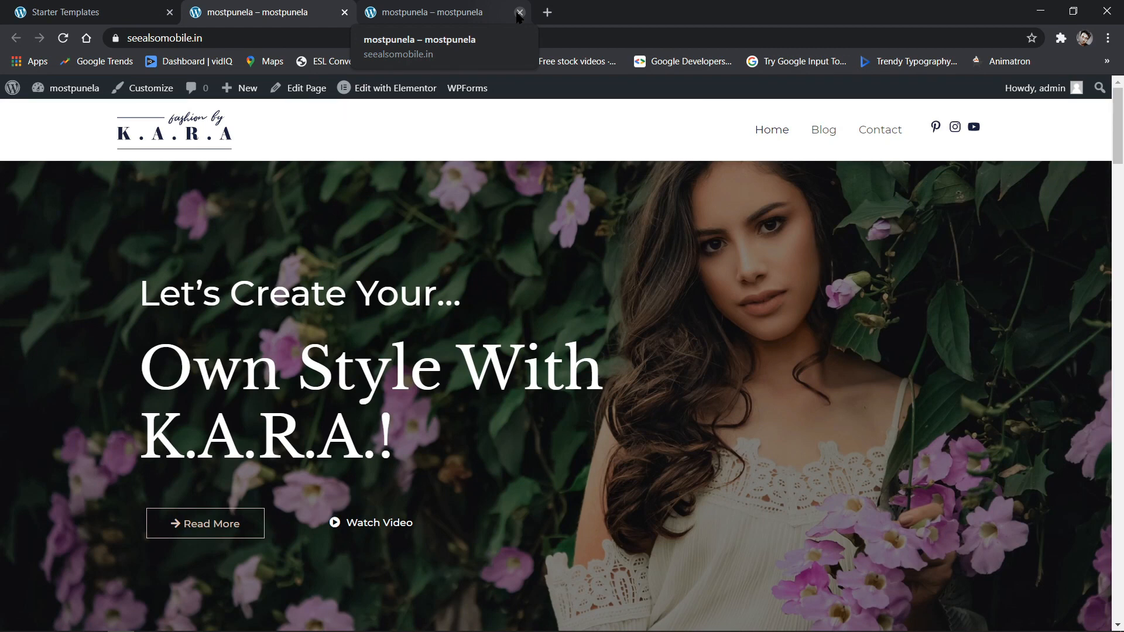
click(519, 12)
Step: Open the WordPress dashboard, and look through the imported home page on the live site down to its testimonials
click(87, 12)
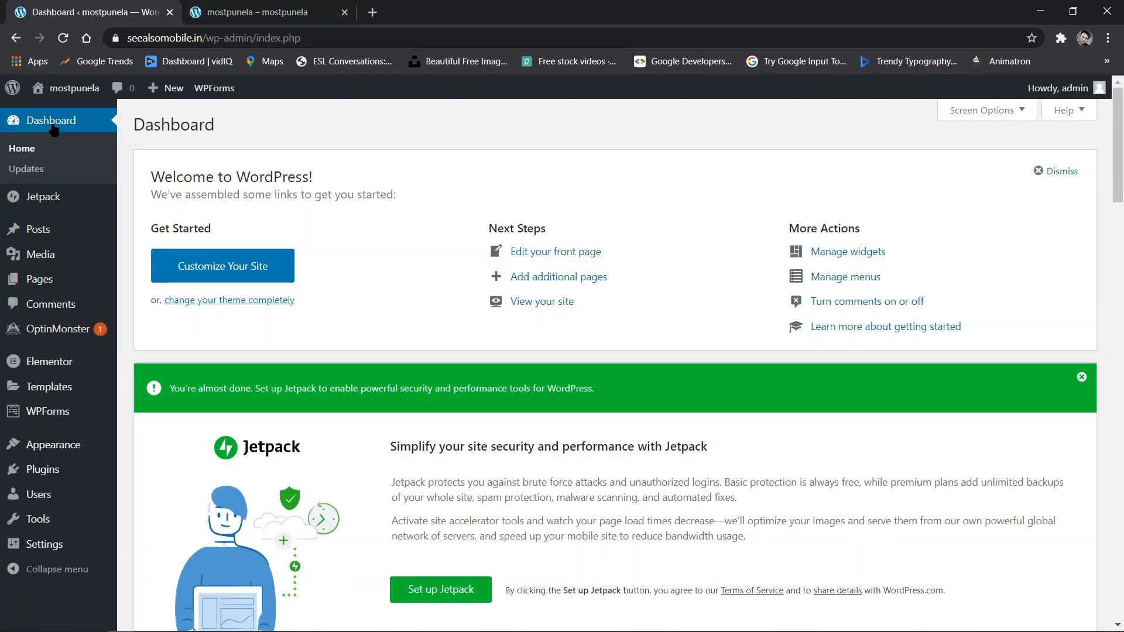
key(ctrl+Tab)
scroll(442, 339, down, 5)
scroll(442, 335, down, 5)
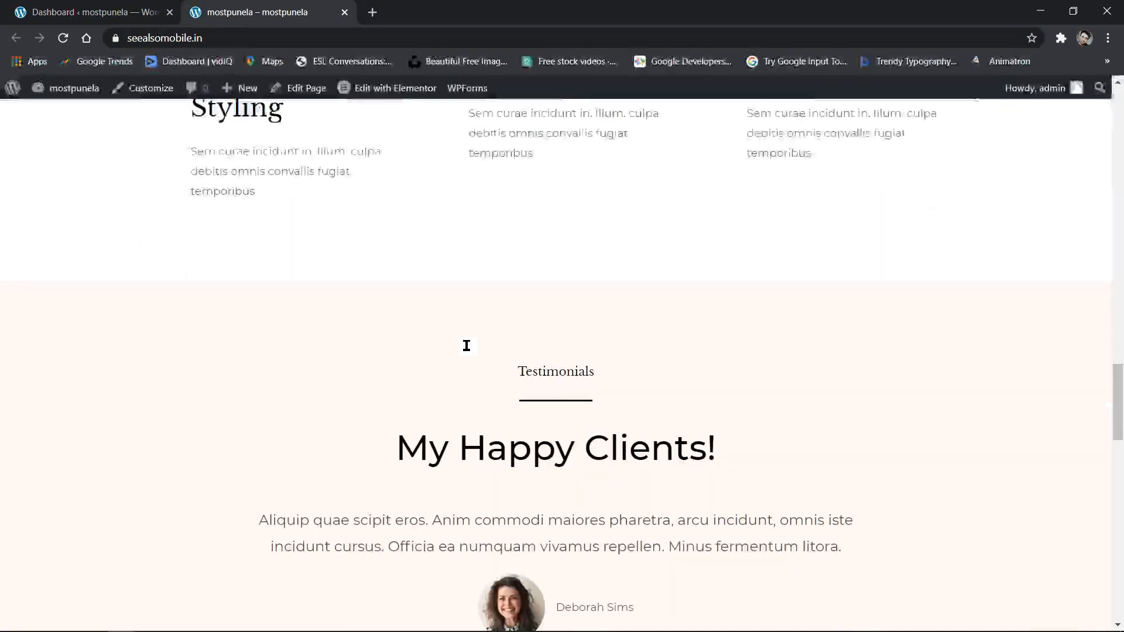
scroll(467, 340, up, 15)
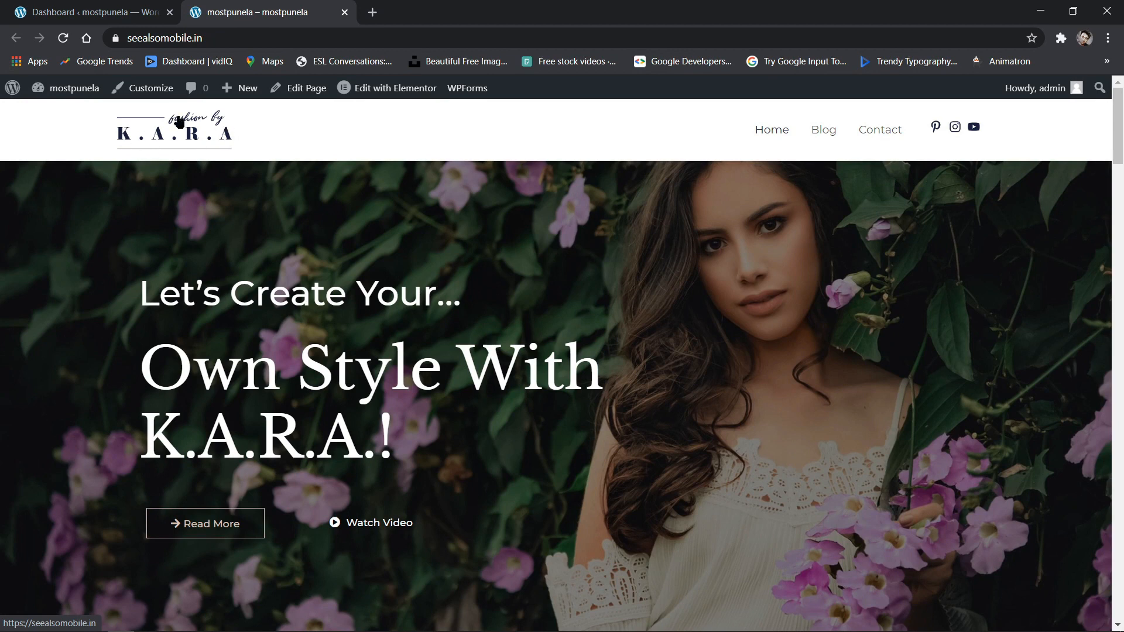
Step: Remove the site logo in the Site Identity customizer settings, and check the header on the live site
click(142, 92)
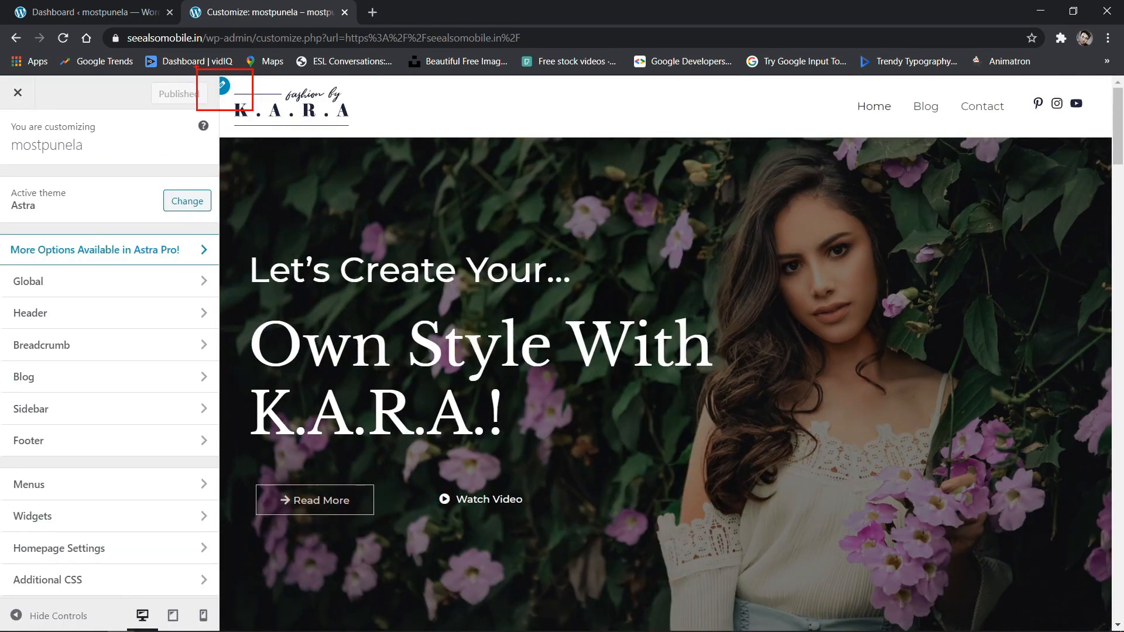
click(223, 87)
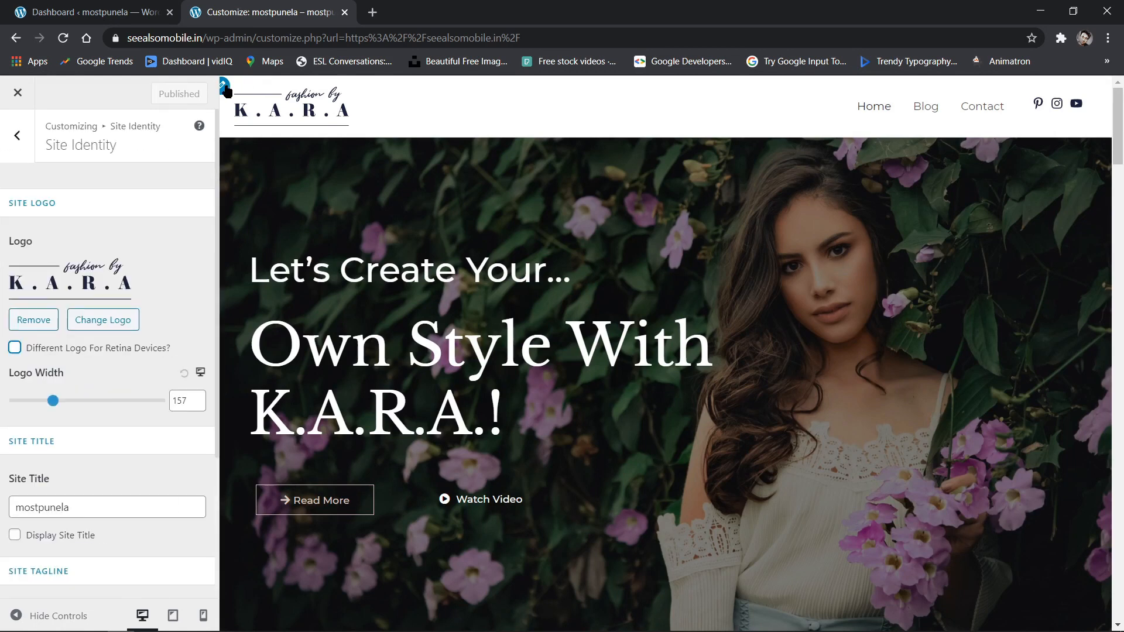
click(41, 326)
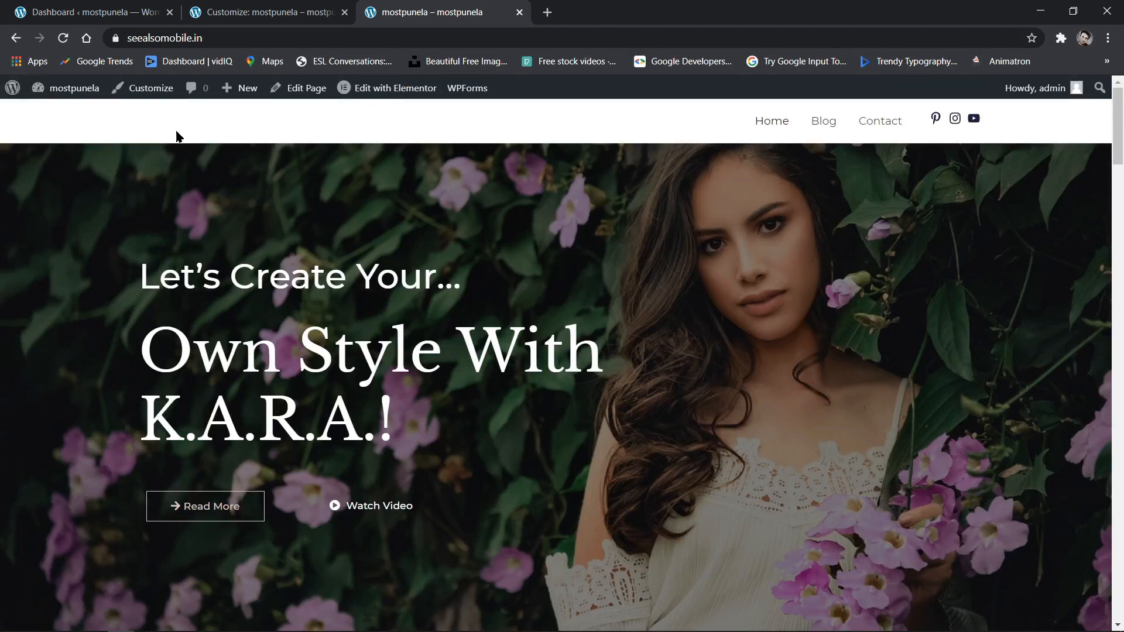
click(258, 12)
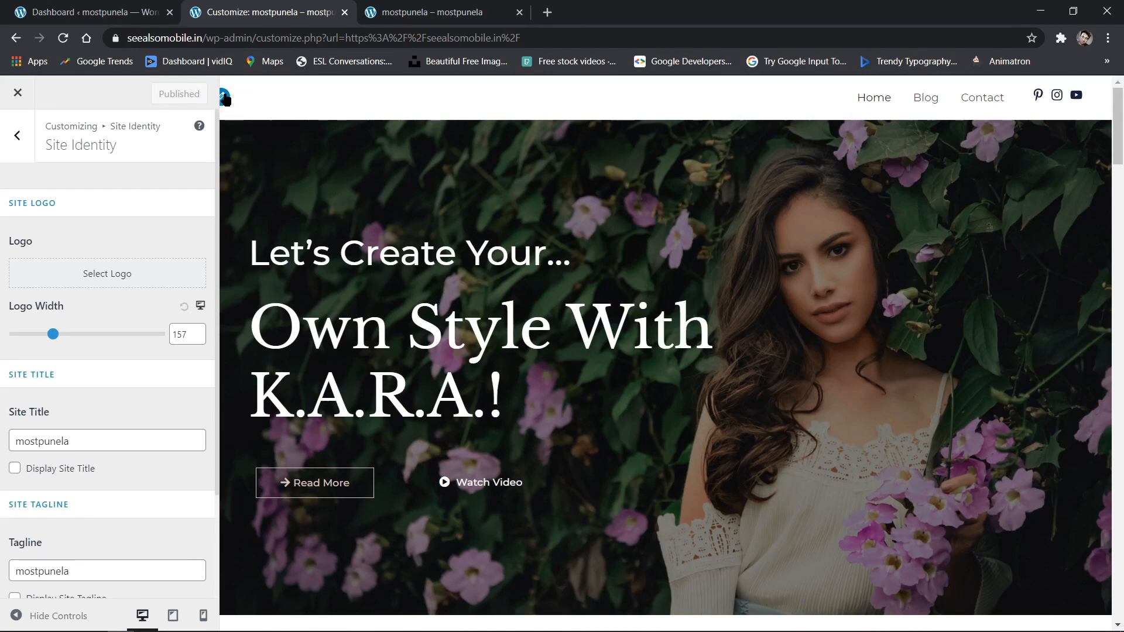
Step: Select the black K image k-favicon-free-img-1.jpg from the media library as the site logo, cropped to the whole image
click(87, 278)
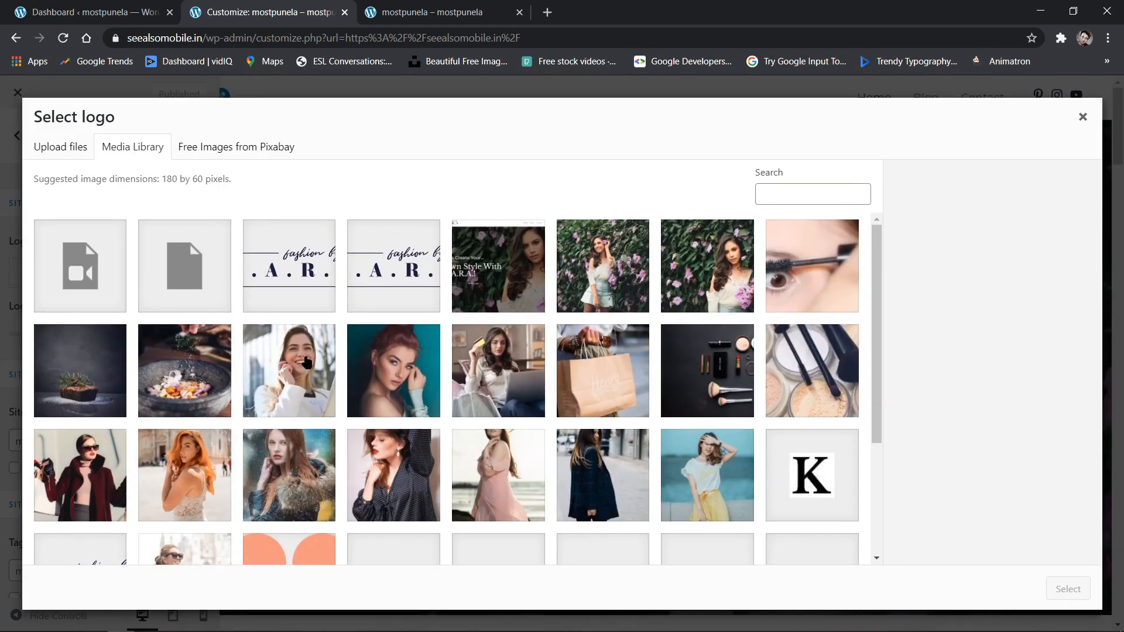
click(818, 490)
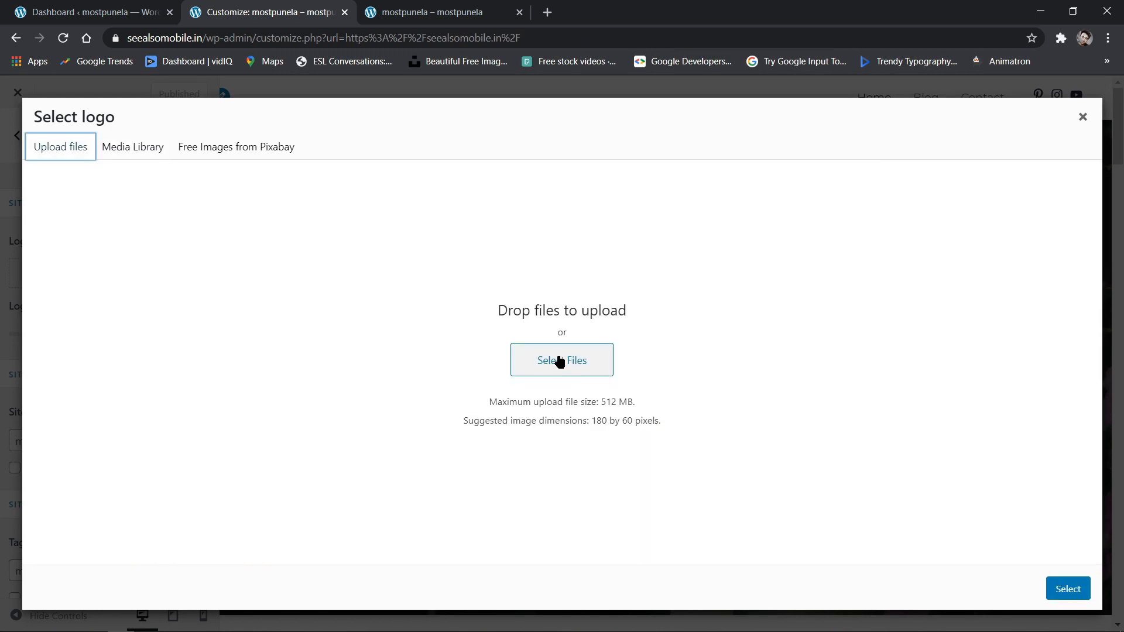
click(562, 358)
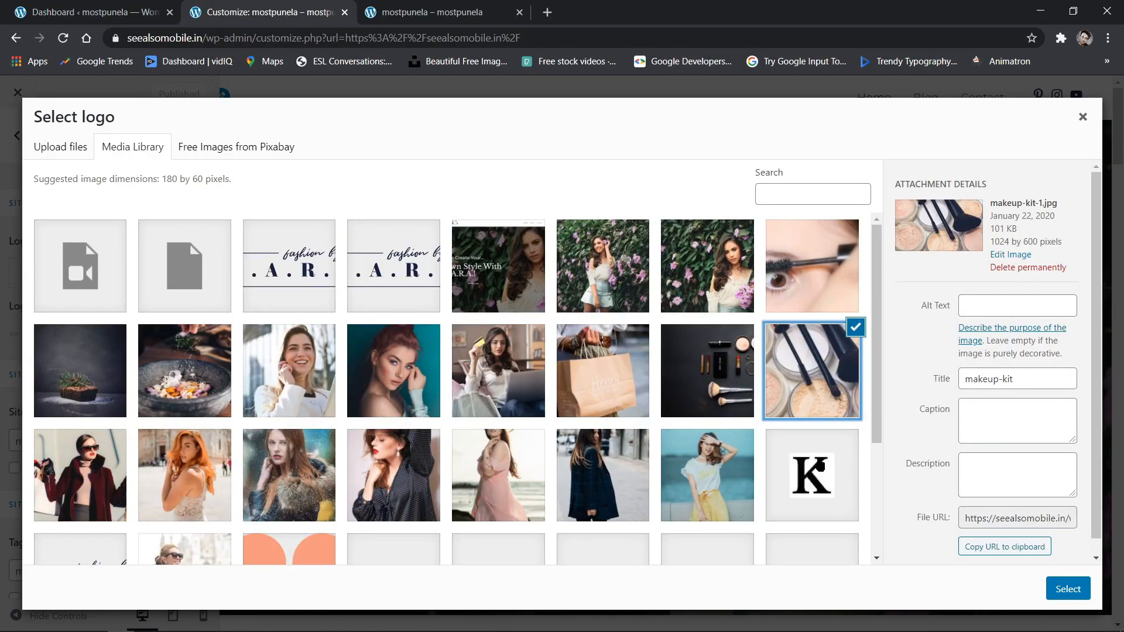
click(820, 466)
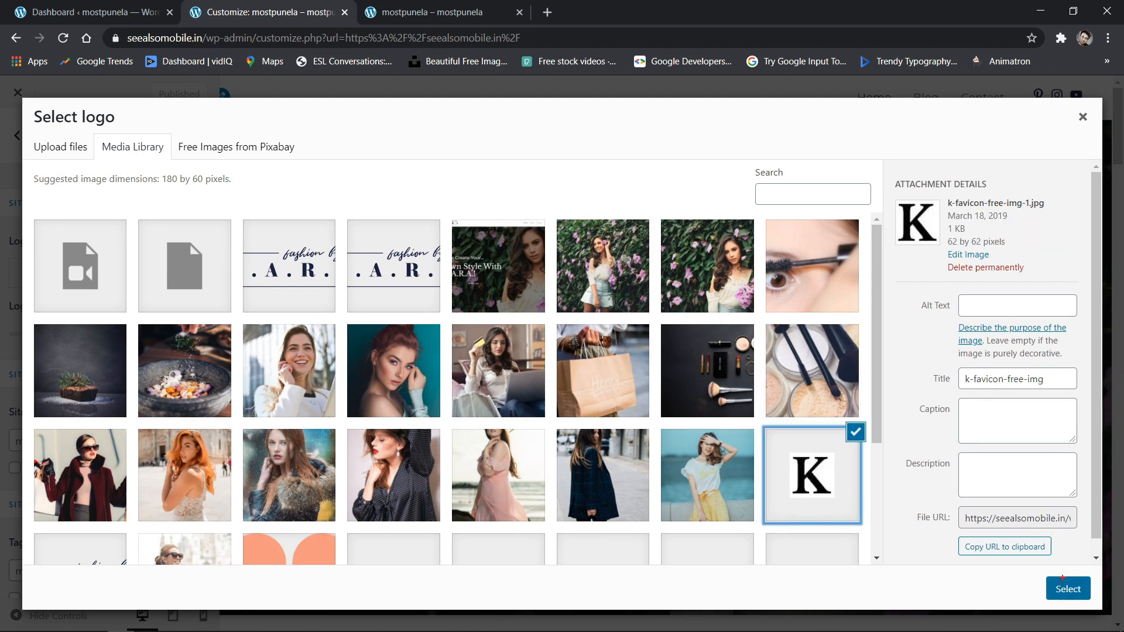
click(1071, 590)
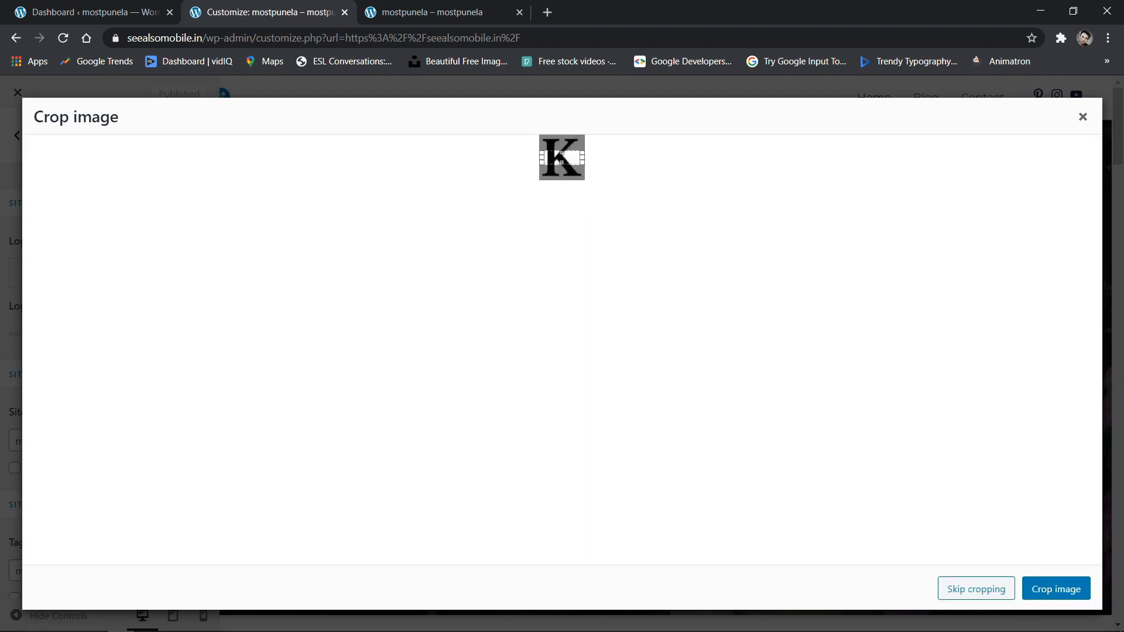
drag(561, 163, 560, 183)
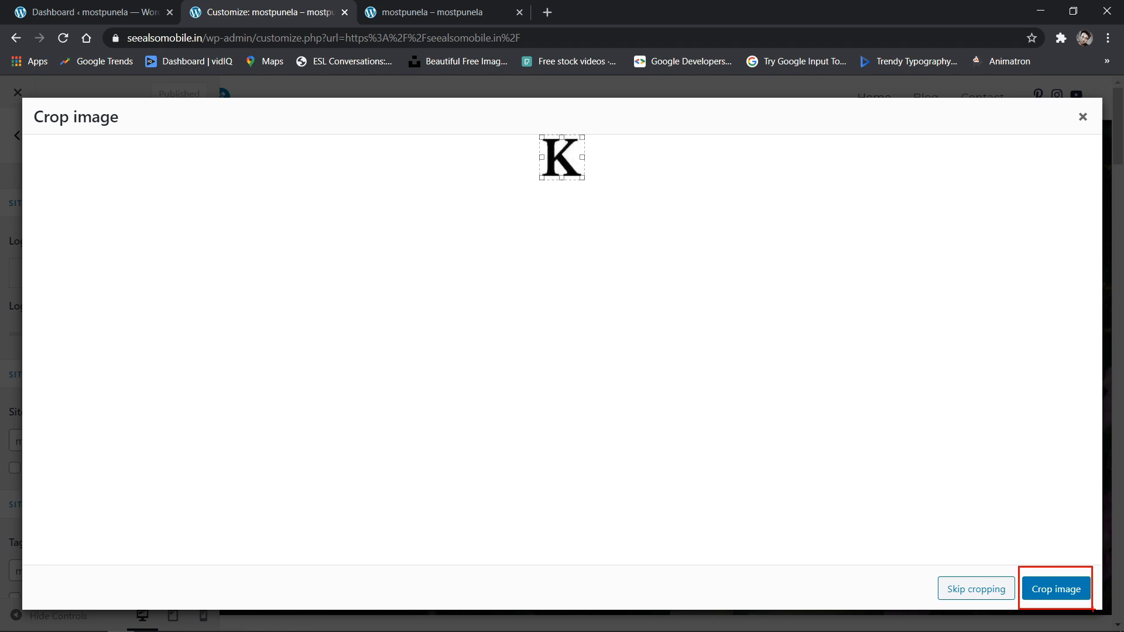
click(1083, 597)
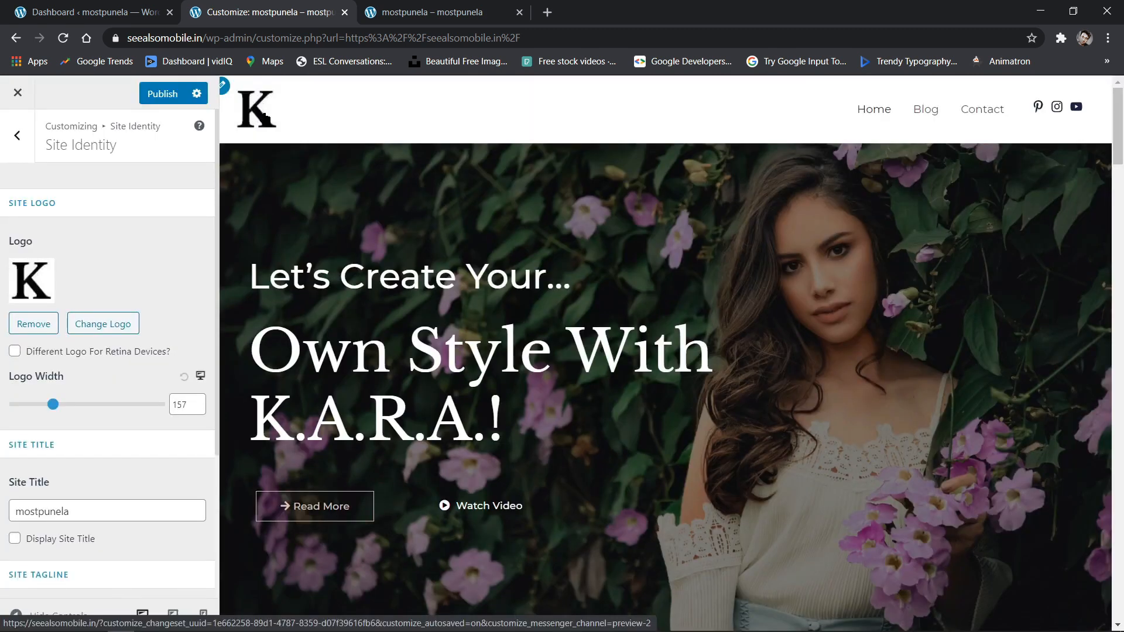
Step: Publish the logo change and reload the live site to check its header
click(164, 96)
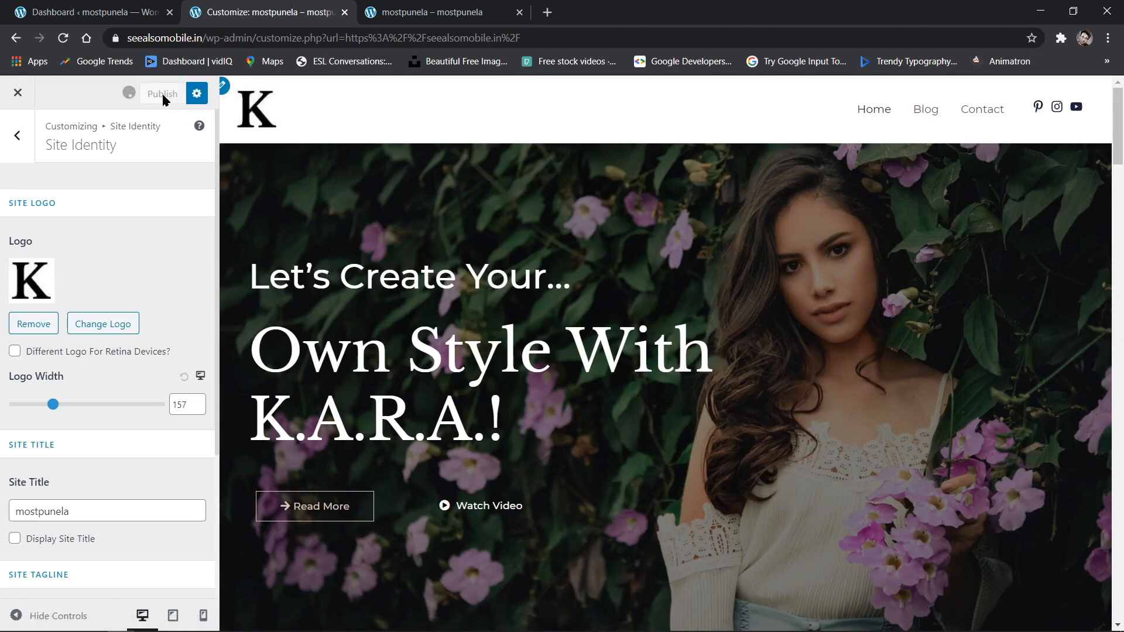
key(ctrl+Tab)
click(62, 38)
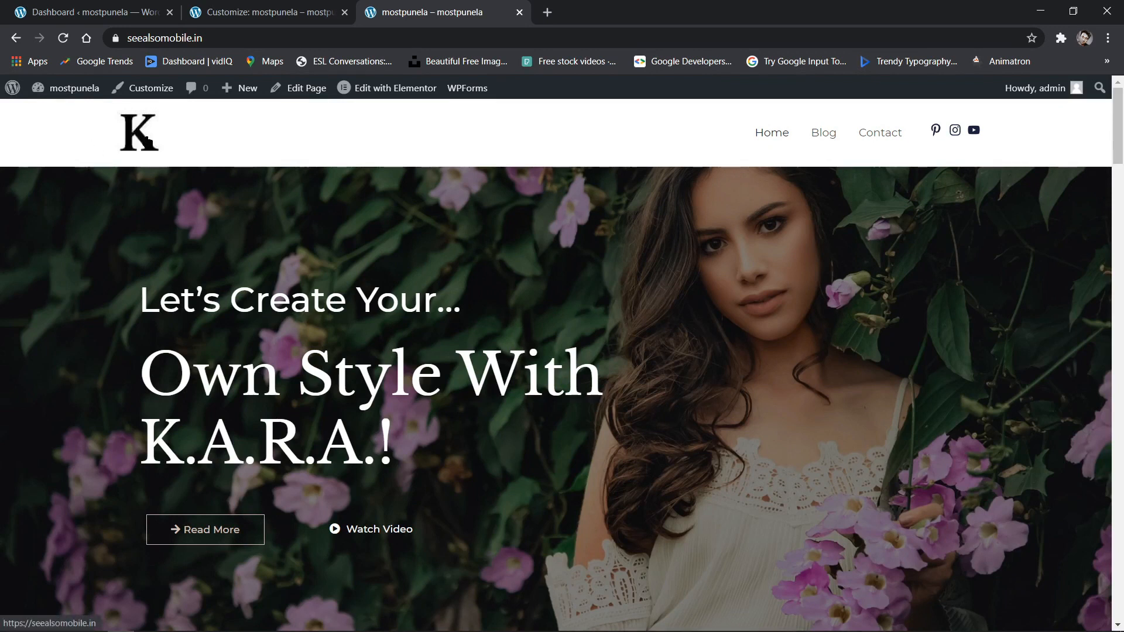
Step: Look through the Home, Blog and Contact pages of the live site
click(774, 137)
click(821, 137)
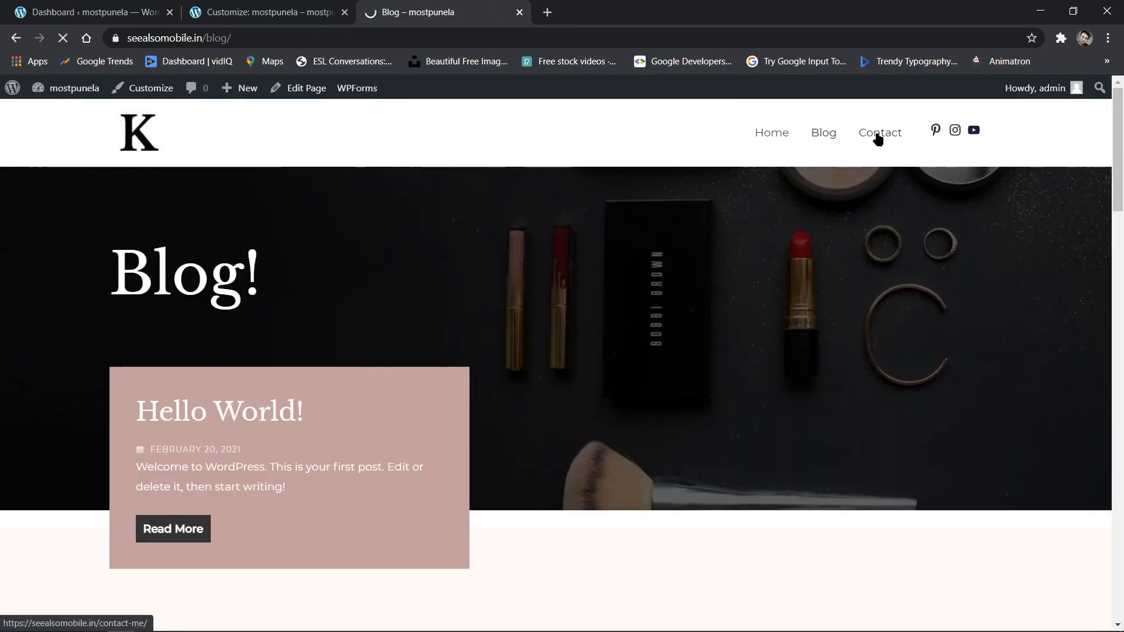
click(878, 136)
scroll(701, 227, up, 10)
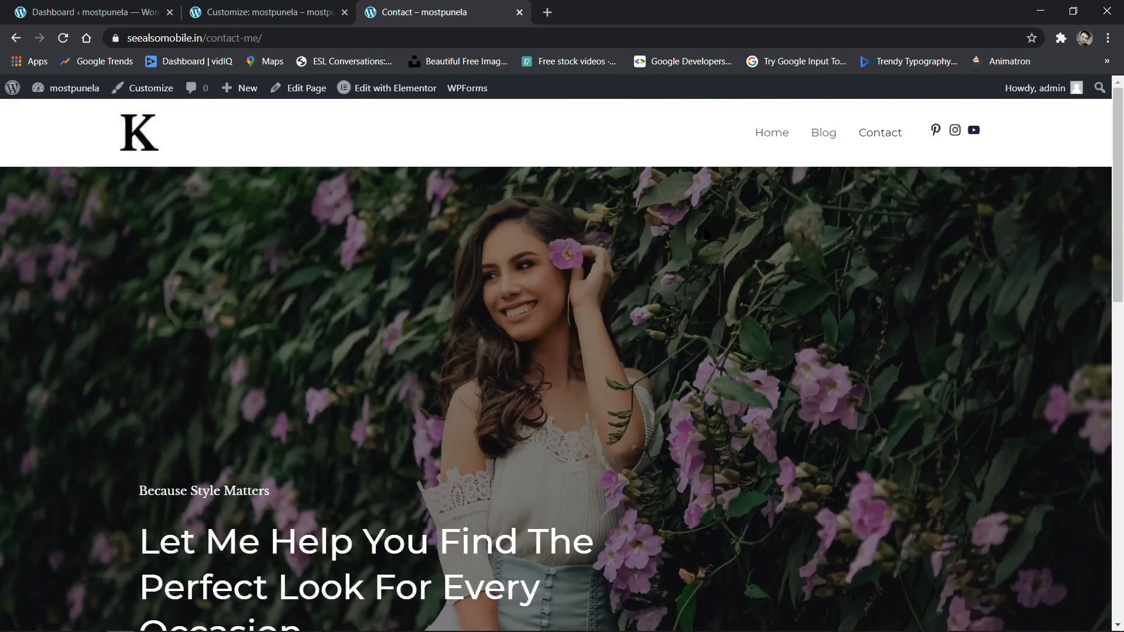
Step: Review the list of all site pages in the WordPress dashboard and start adding a new page
click(87, 10)
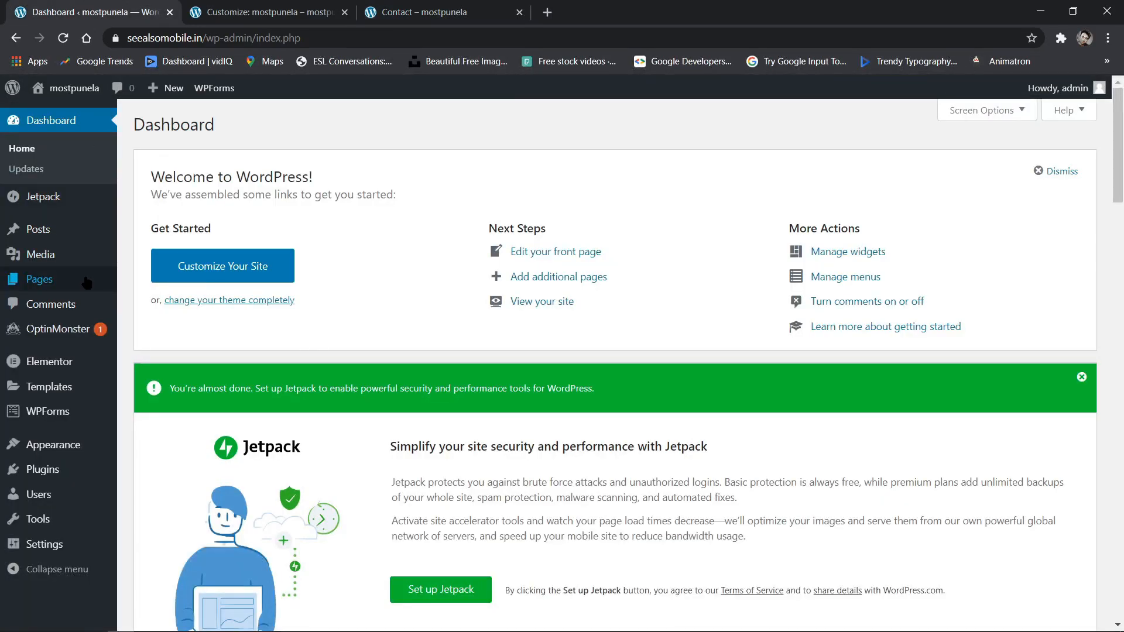
mouse_move(59, 263)
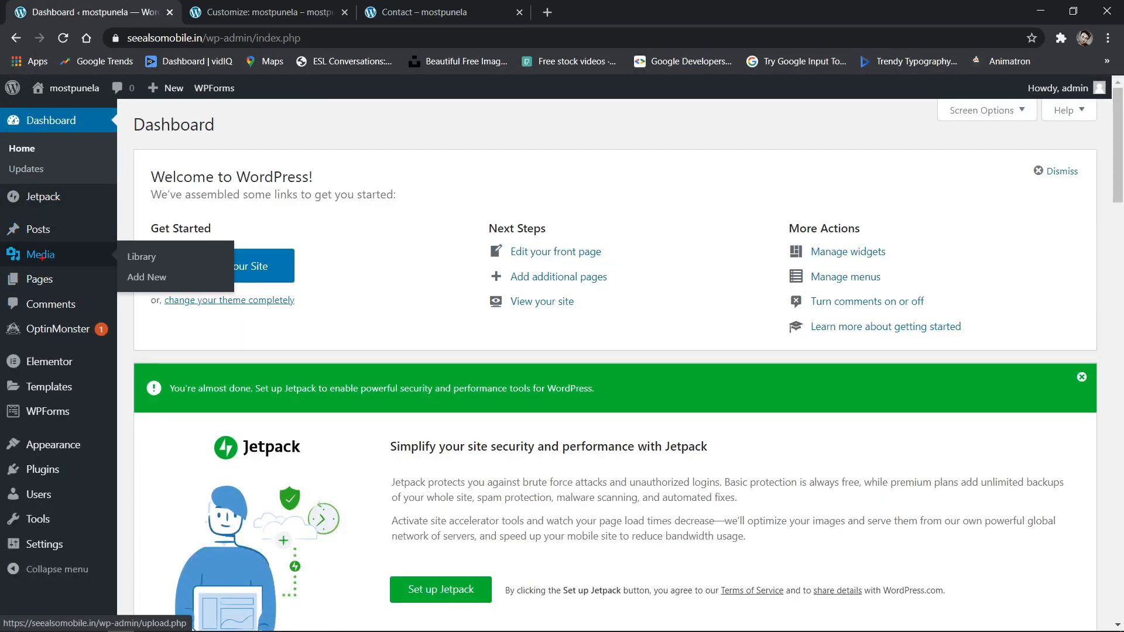
click(39, 279)
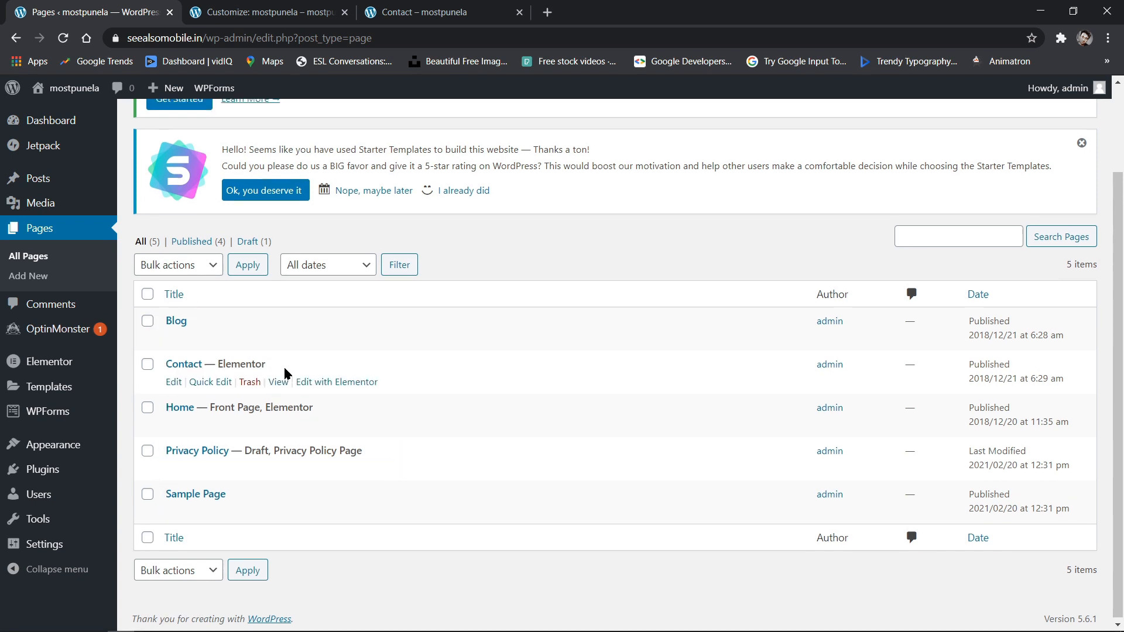
scroll(283, 371, up, 2)
click(202, 133)
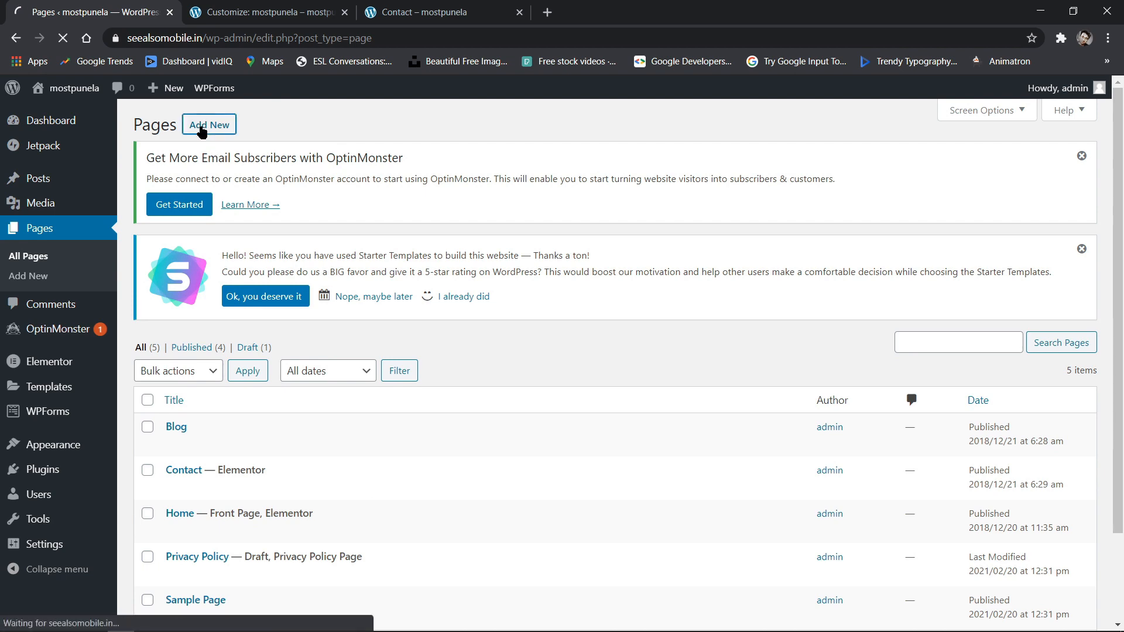
Step: Look over the live home page and open it for editing with Elementor
scroll(548, 328, down, 20)
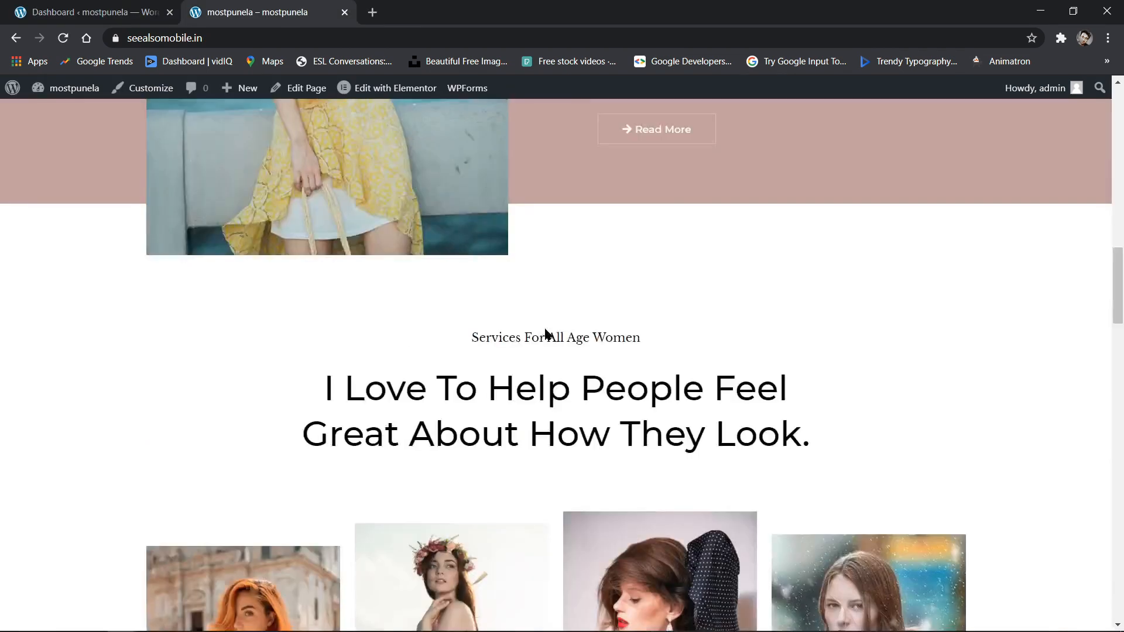
scroll(546, 336, up, 20)
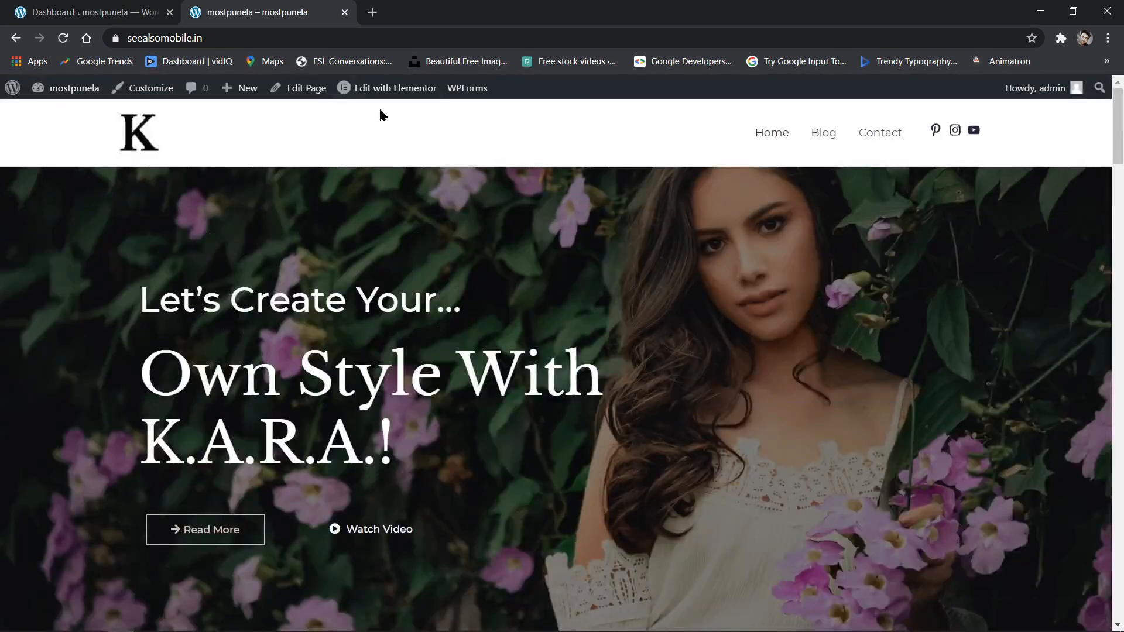
mouse_move(374, 94)
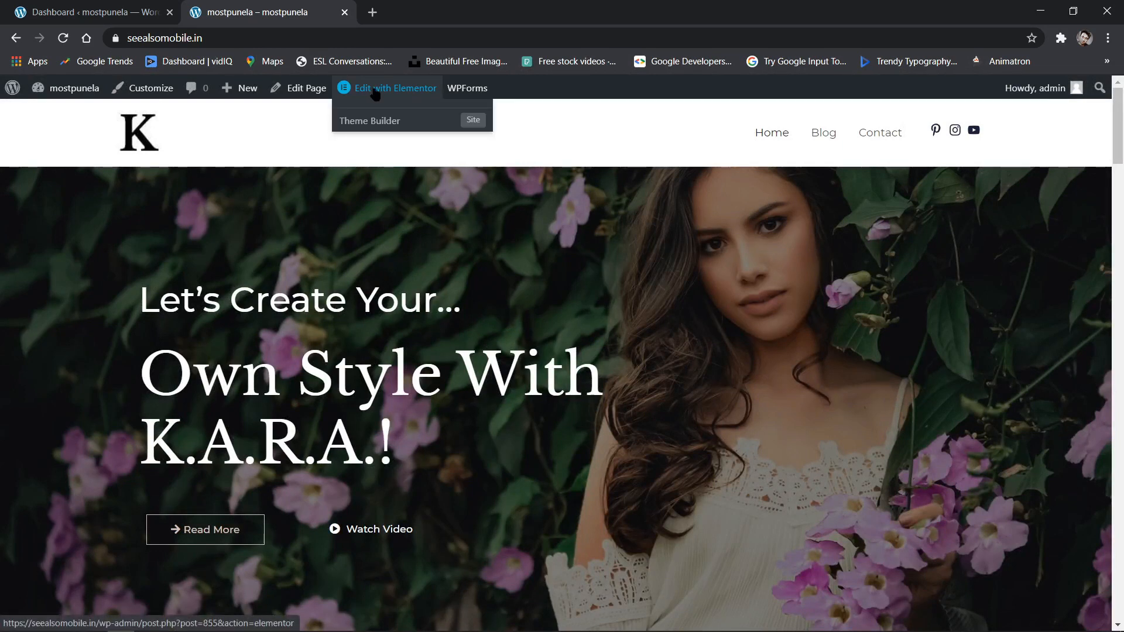
click(375, 92)
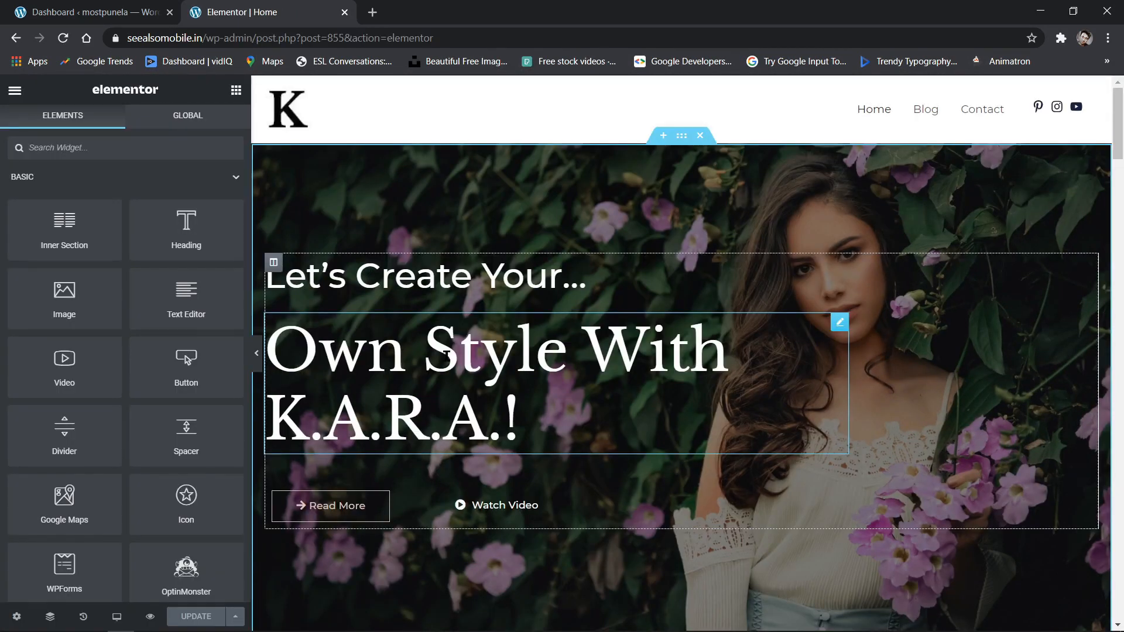
Step: Replace the large "Own Style With K.A.R.A.!" banner heading with the text "lkjdfhlkjsf sdjflksdj fkljsdl k"
click(429, 407)
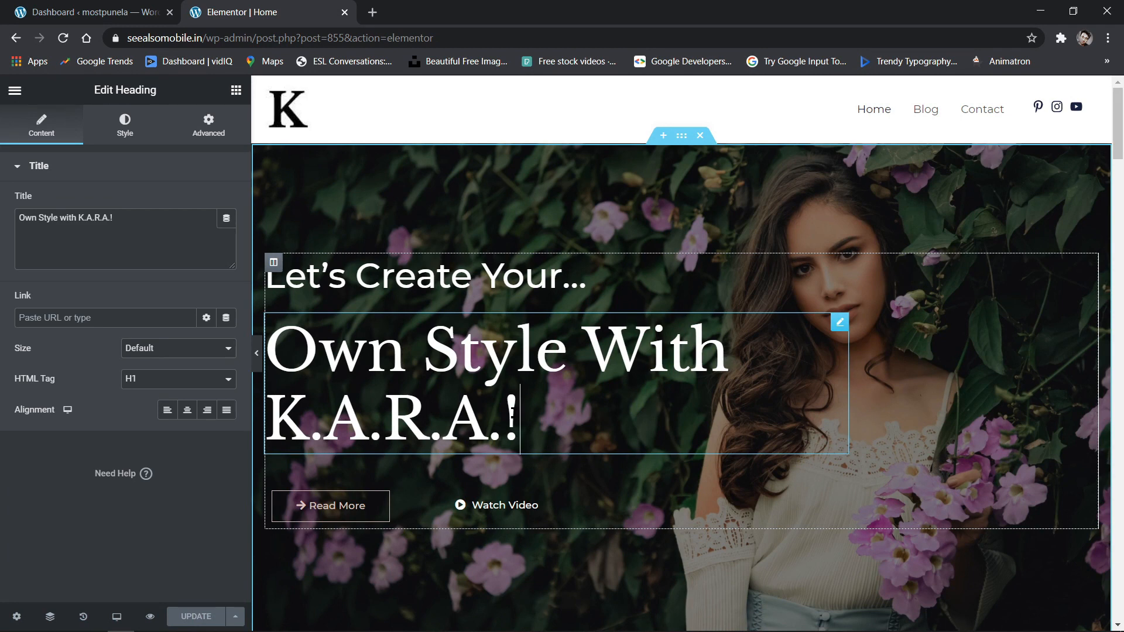
key(BackSpace)
key(BackSpace)
key(BackSpace)
key(BackSpace)
key(BackSpace)
key(BackSpace)
key(BackSpace)
key(BackSpace)
key(BackSpace)
key(BackSpace)
key(BackSpace)
key(BackSpace)
key(BackSpace)
key(BackSpace)
key(BackSpace)
key(BackSpace)
key(BackSpace)
key(BackSpace)
key(BackSpace)
key(BackSpace)
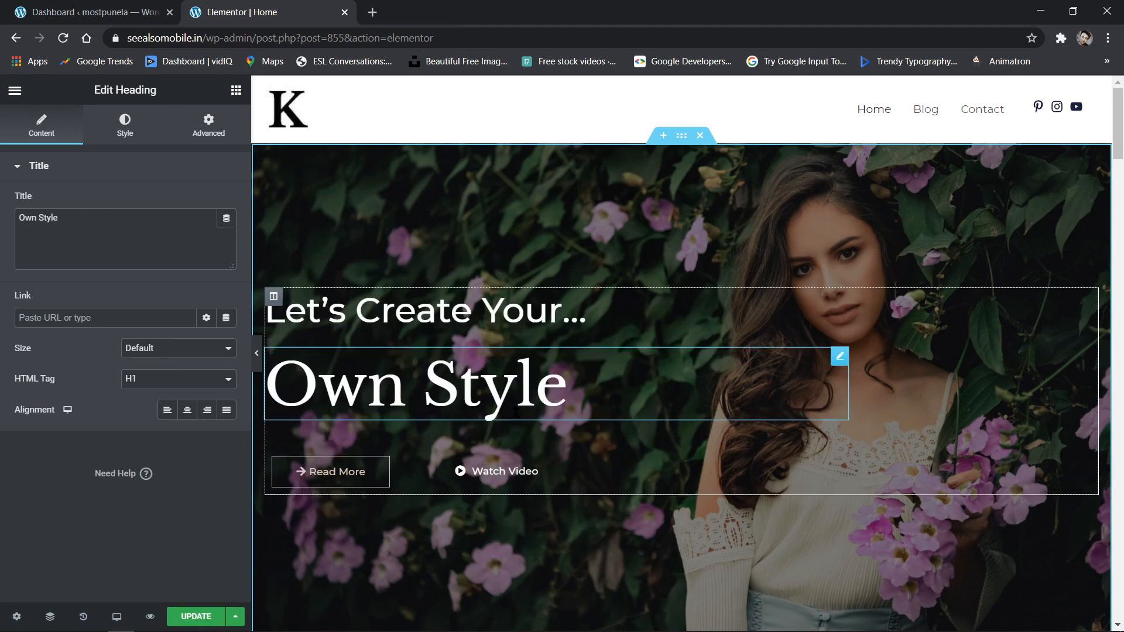
text(lkjdfhlkjsf sdjflksdj fkljsdl k)
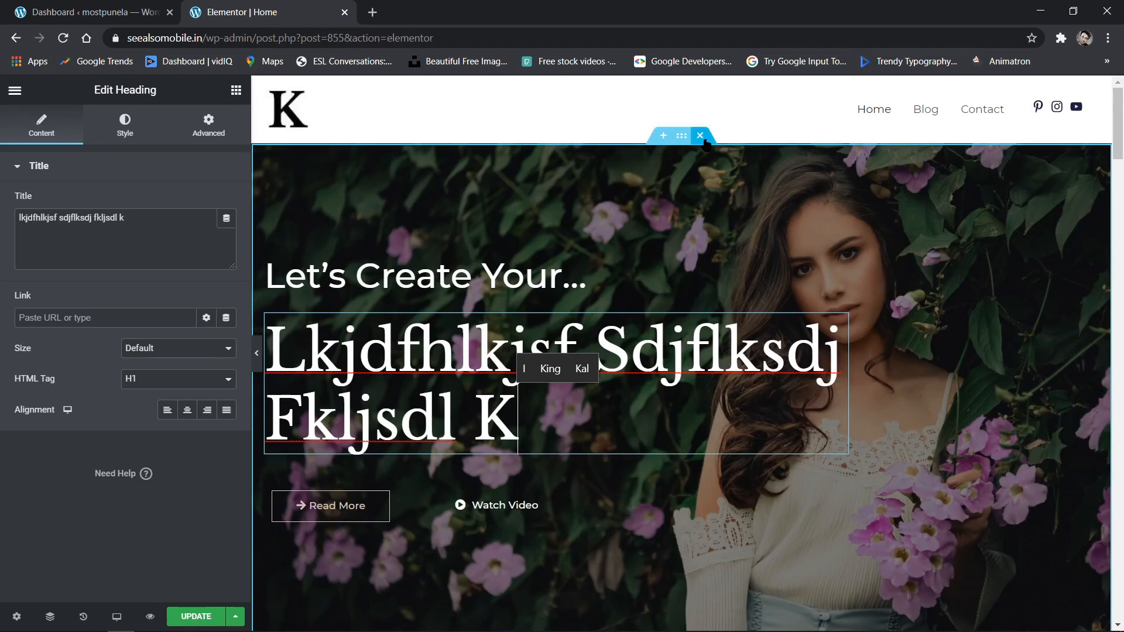
Step: Set the banner section's background image to the VOGUE logo logo04-free-img-1.png from the media library
click(681, 135)
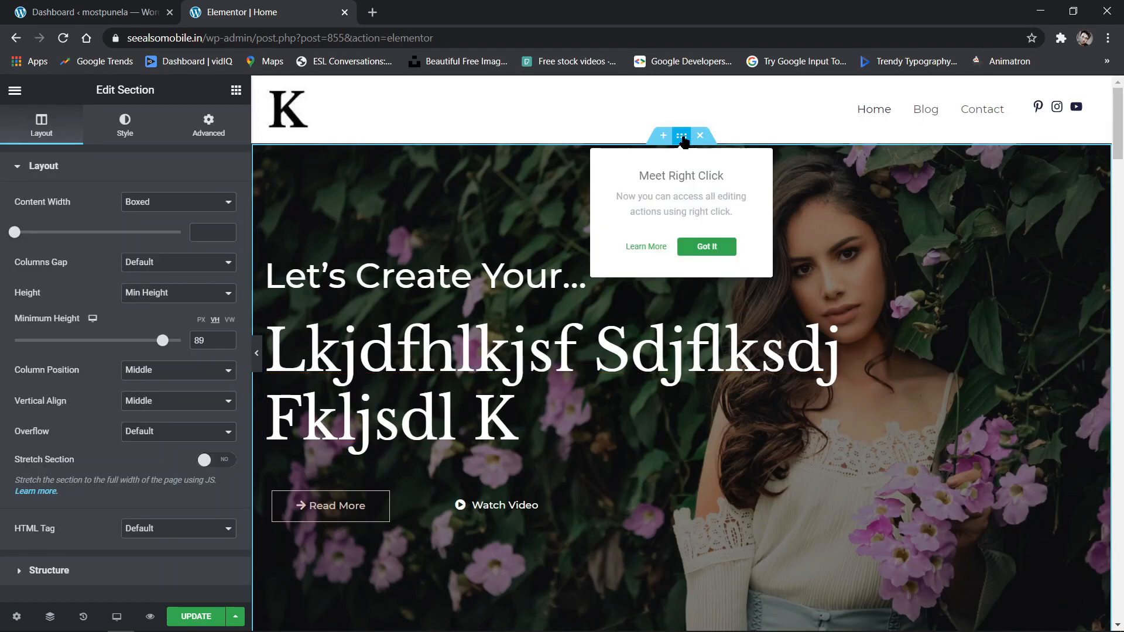
click(126, 126)
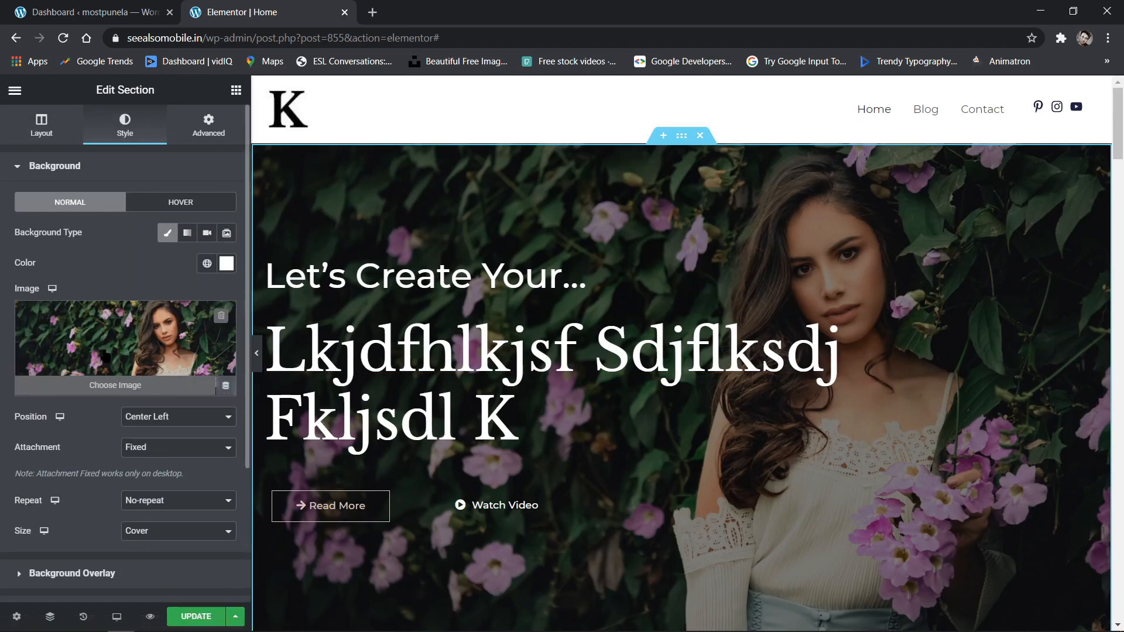
click(114, 385)
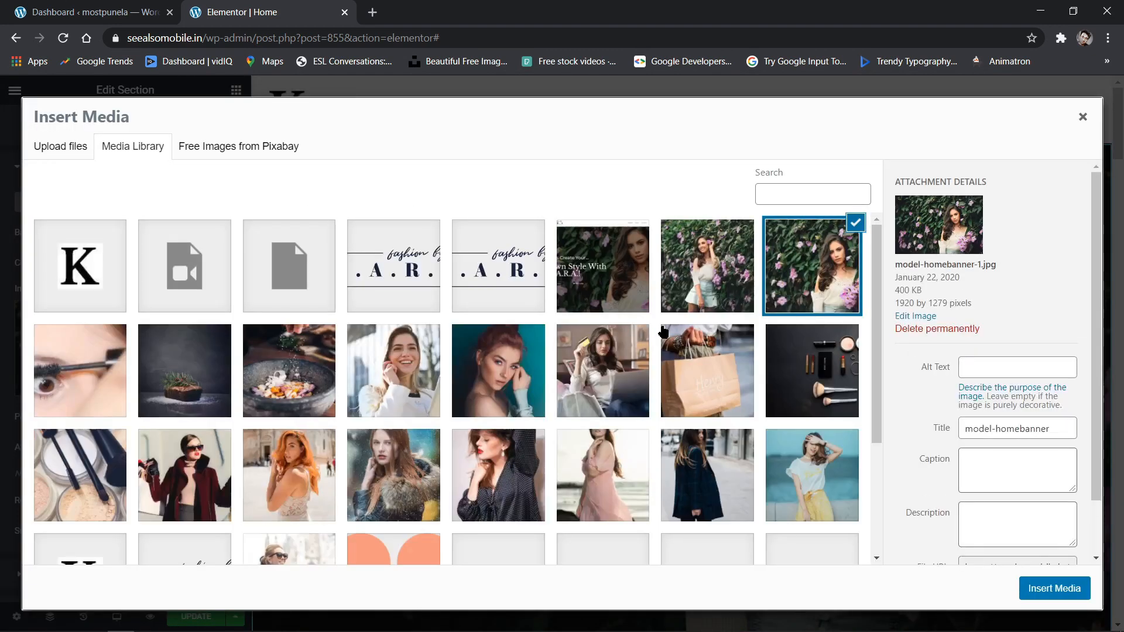
scroll(88, 436, down, 2)
click(495, 398)
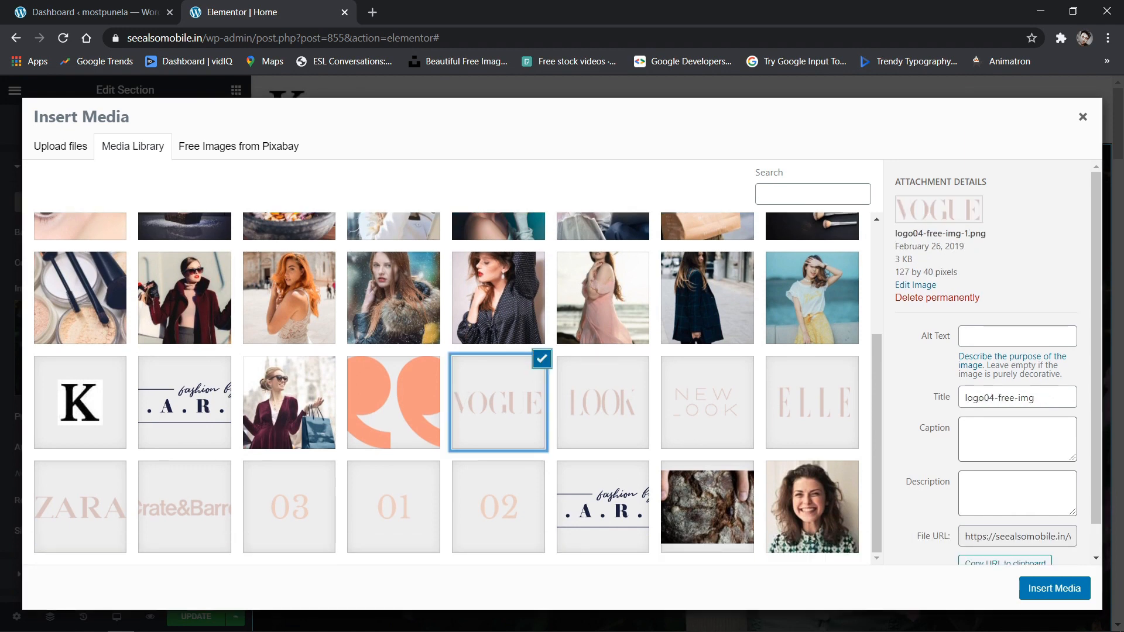
click(1087, 595)
click(488, 418)
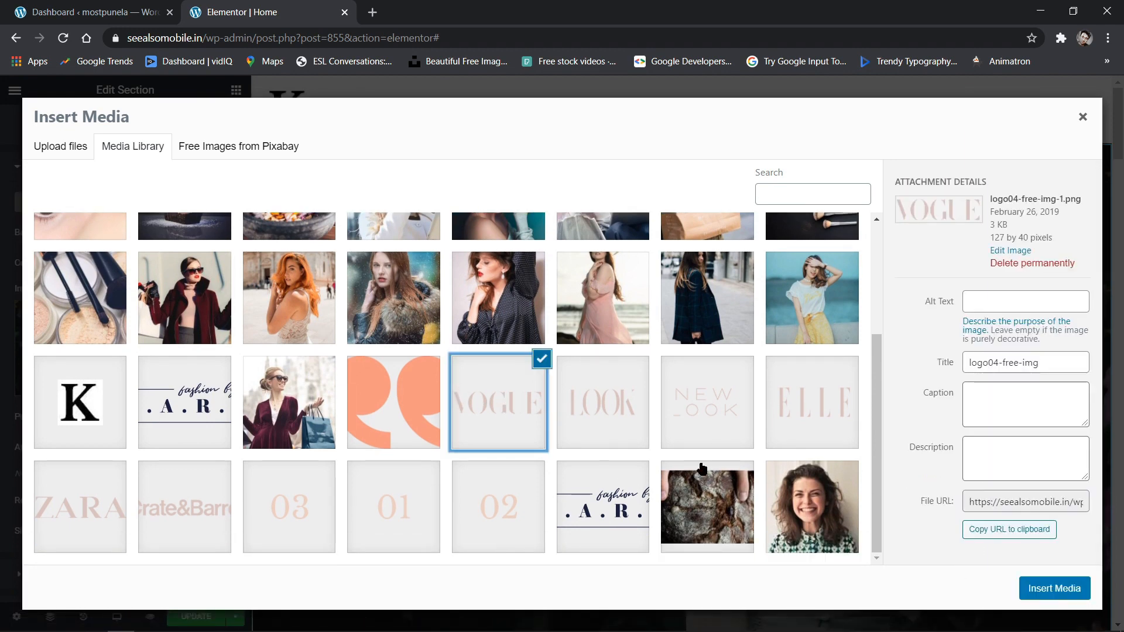
click(1062, 590)
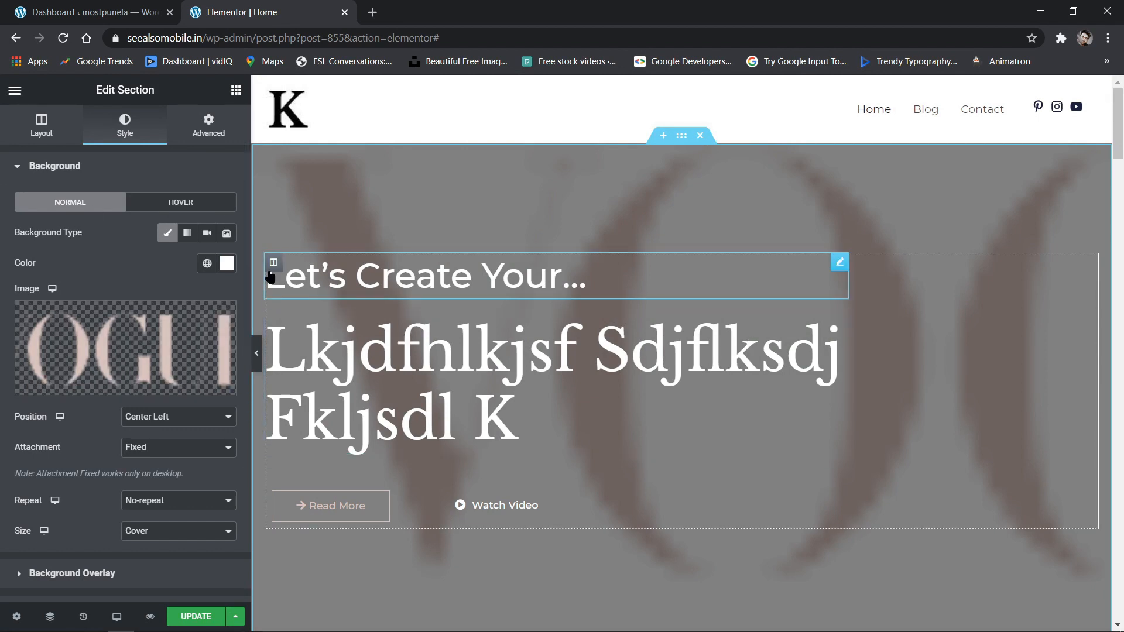
Step: Replace the banner section's background image with the photo of the smiling woman in a white top among purple flowers
click(108, 387)
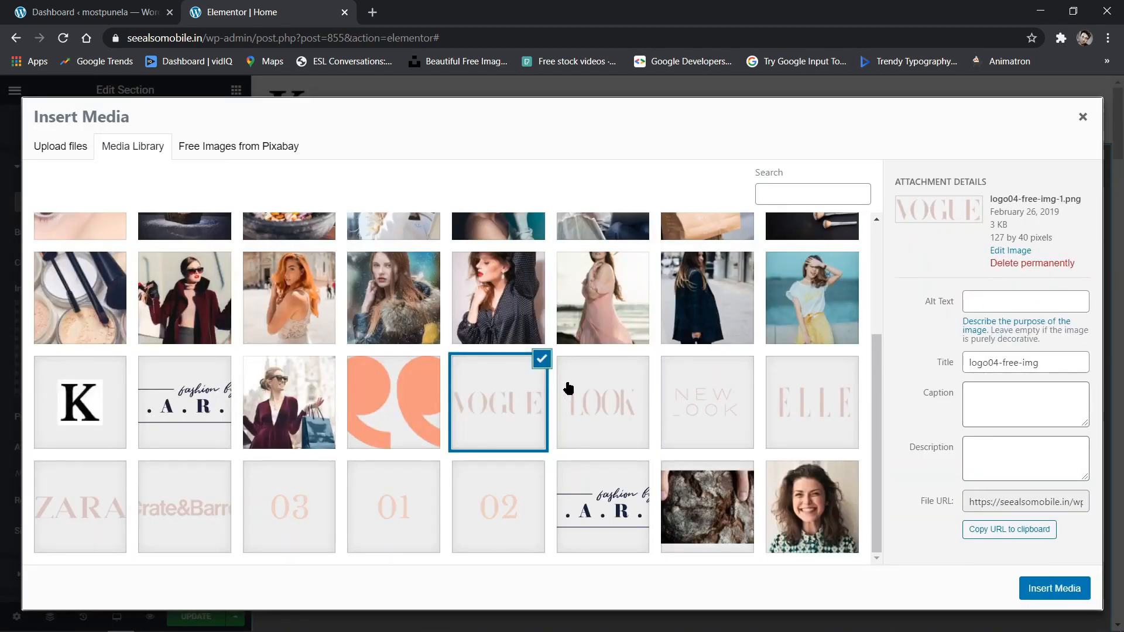
scroll(571, 375, up, 3)
click(607, 245)
key(Escape)
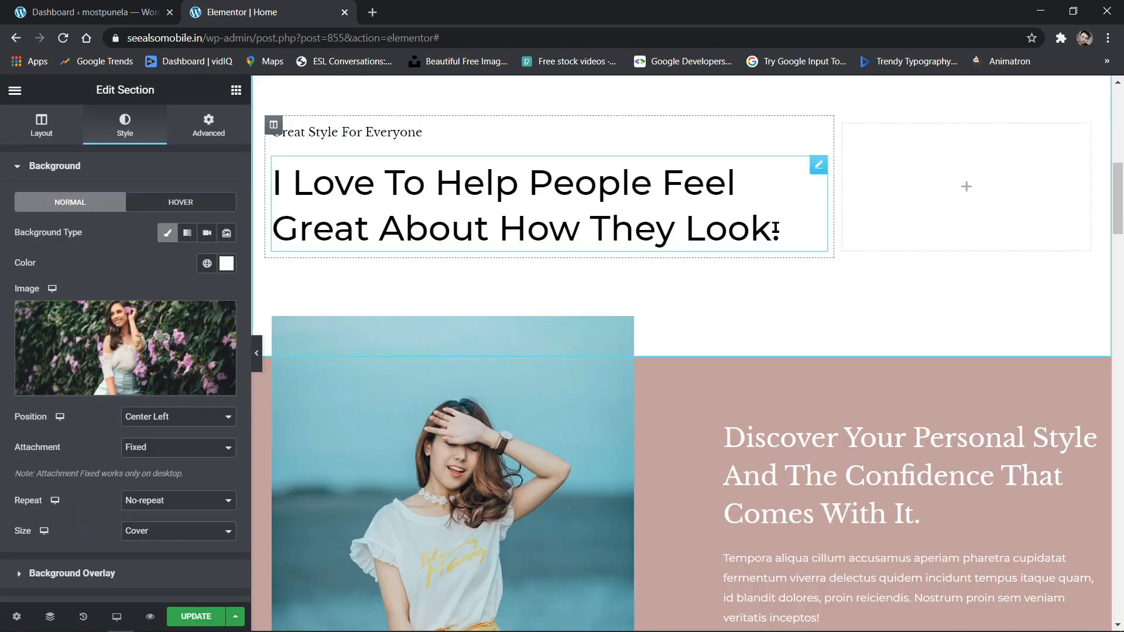
Step: Shorten the heading under "Great Style For Everyone" to "I Love to Help People Feel Great about How The."
drag(781, 229, 276, 182)
click(404, 183)
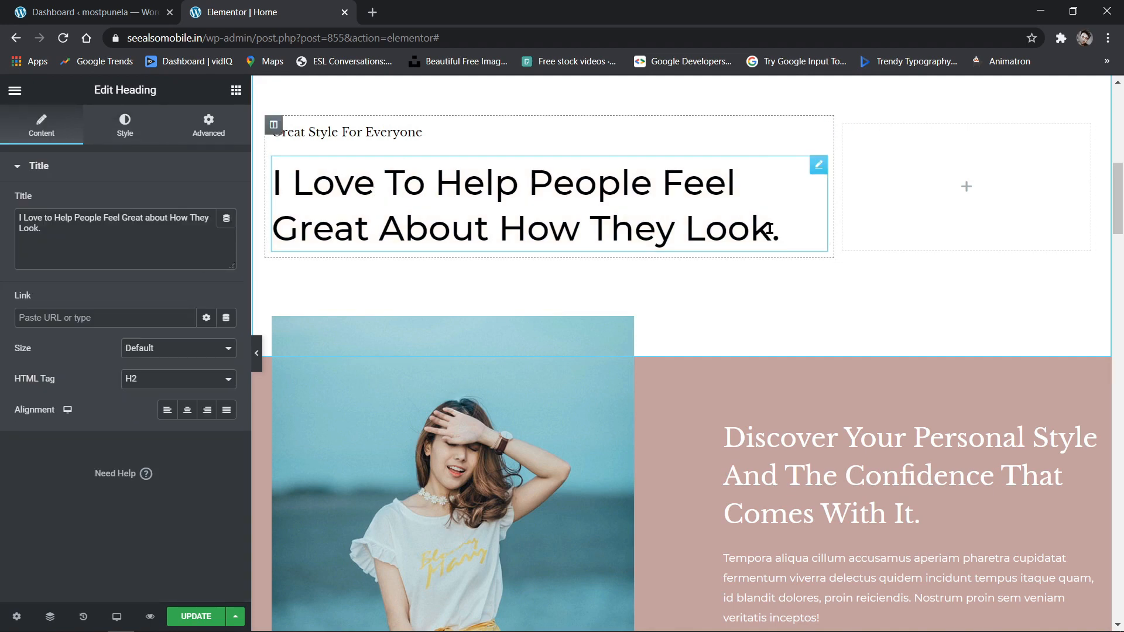
key(BackSpace)
key(BackSpace)
key(BackSpace)
key(BackSpace)
key(BackSpace)
key(BackSpace)
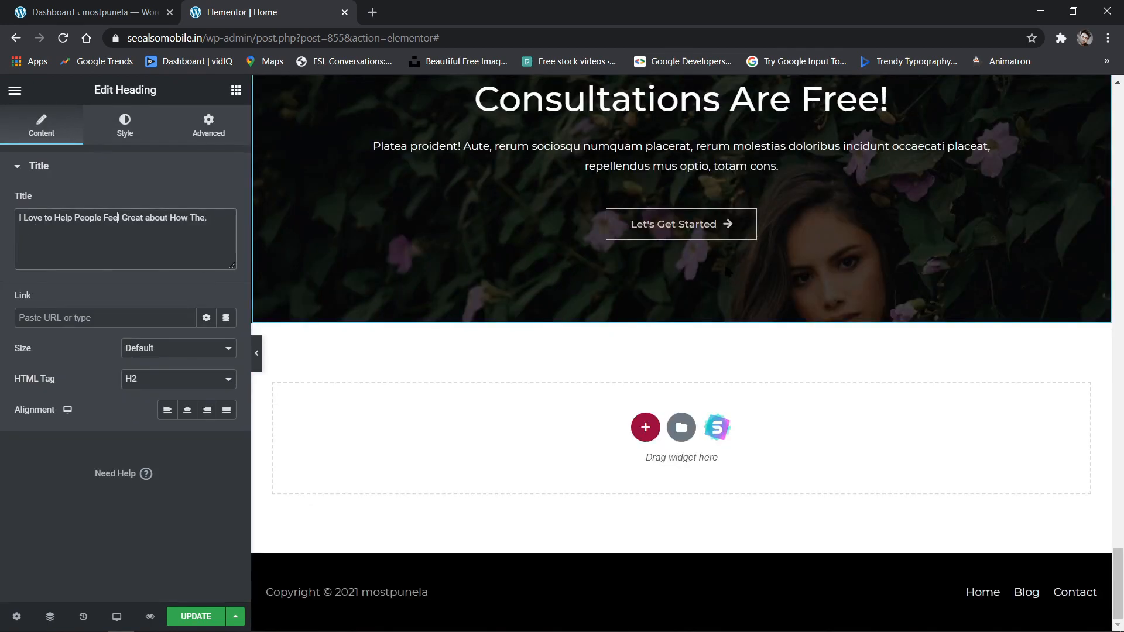
Step: Delete the "Consultations Are Free!" contact section near the page's end and undo the deletion
scroll(681, 353, up, 2)
scroll(725, 271, up, 5)
scroll(725, 271, down, 5)
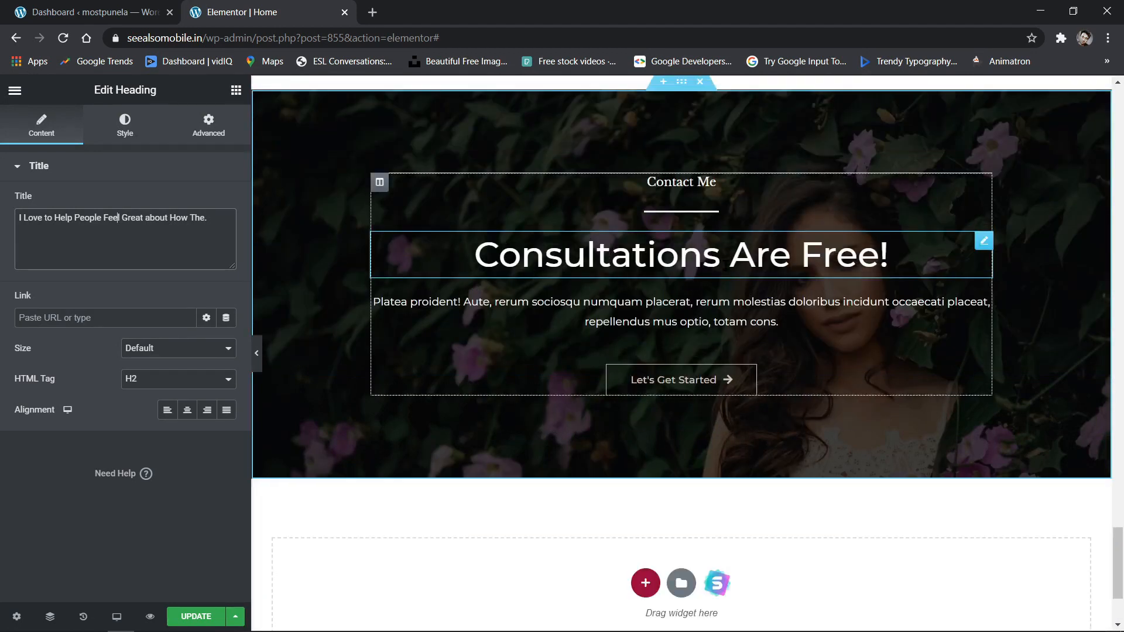
scroll(700, 222, up, 2)
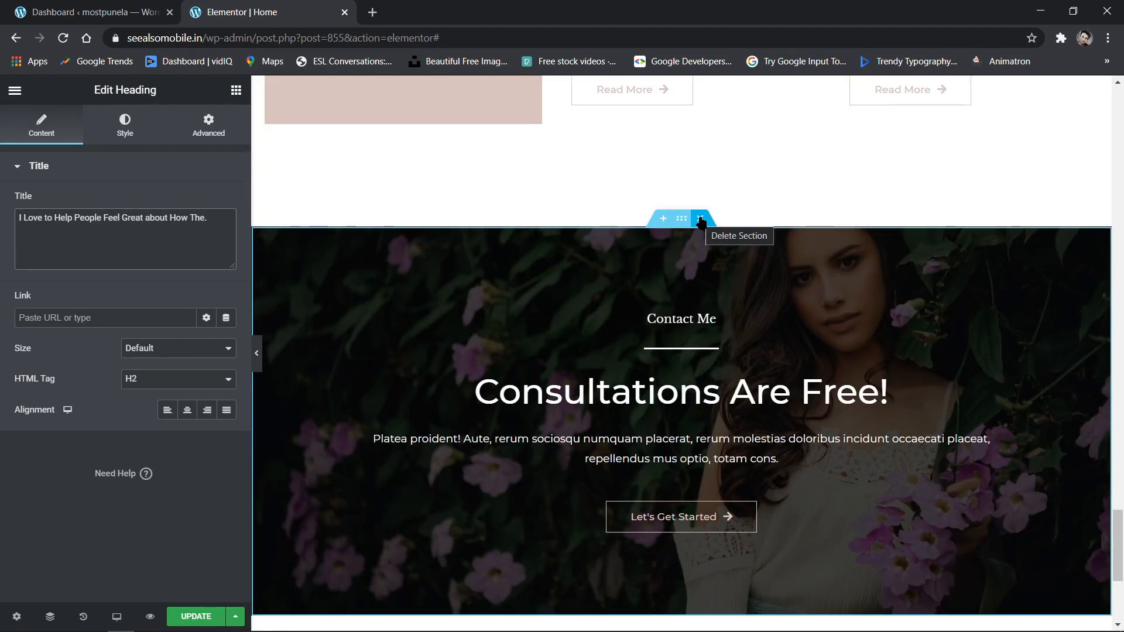
click(701, 220)
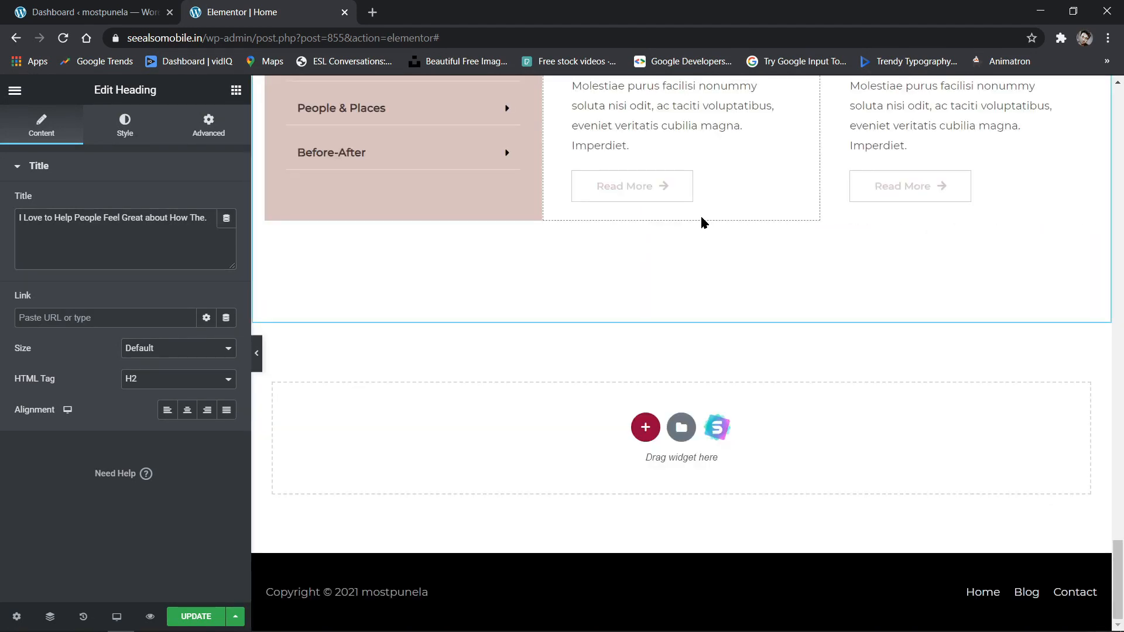
key(ctrl+z)
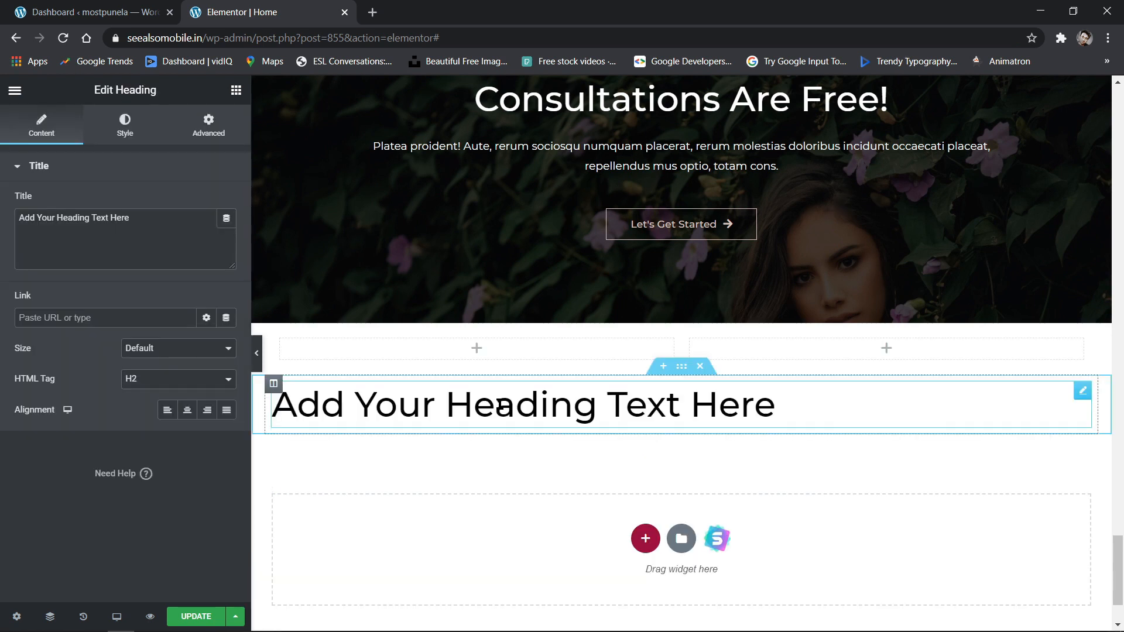
Step: Add an Image widget below the "Add Your Heading Text Here" heading and fill it with recipe-1.jpg from the media library
click(236, 90)
drag(64, 299, 384, 537)
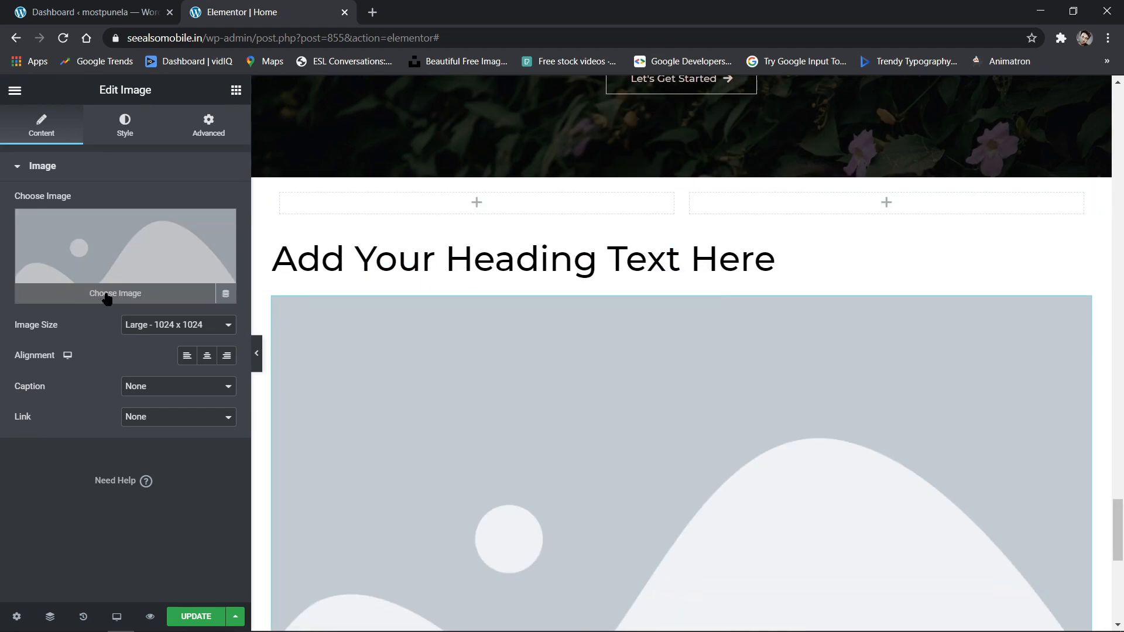
click(107, 300)
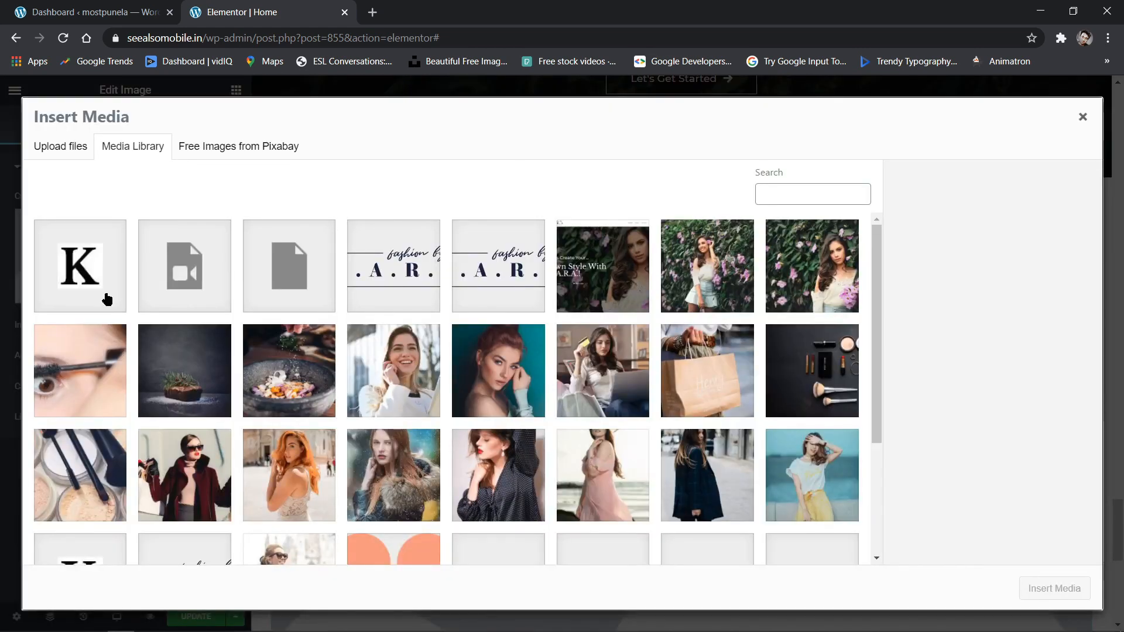
click(281, 378)
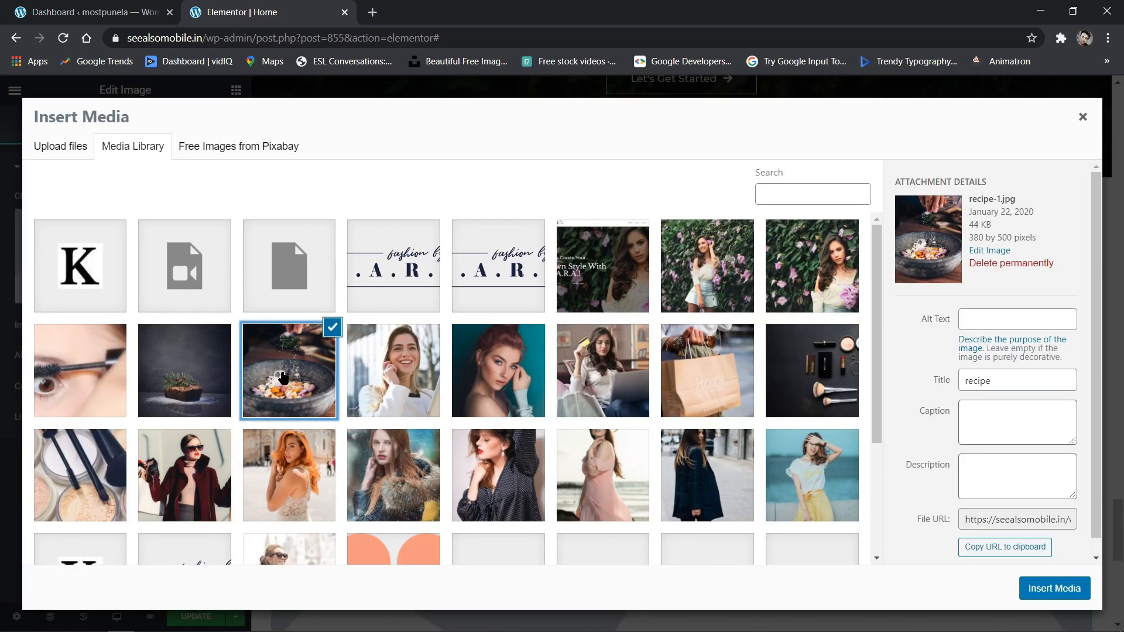
click(1053, 588)
scroll(905, 494, down, 5)
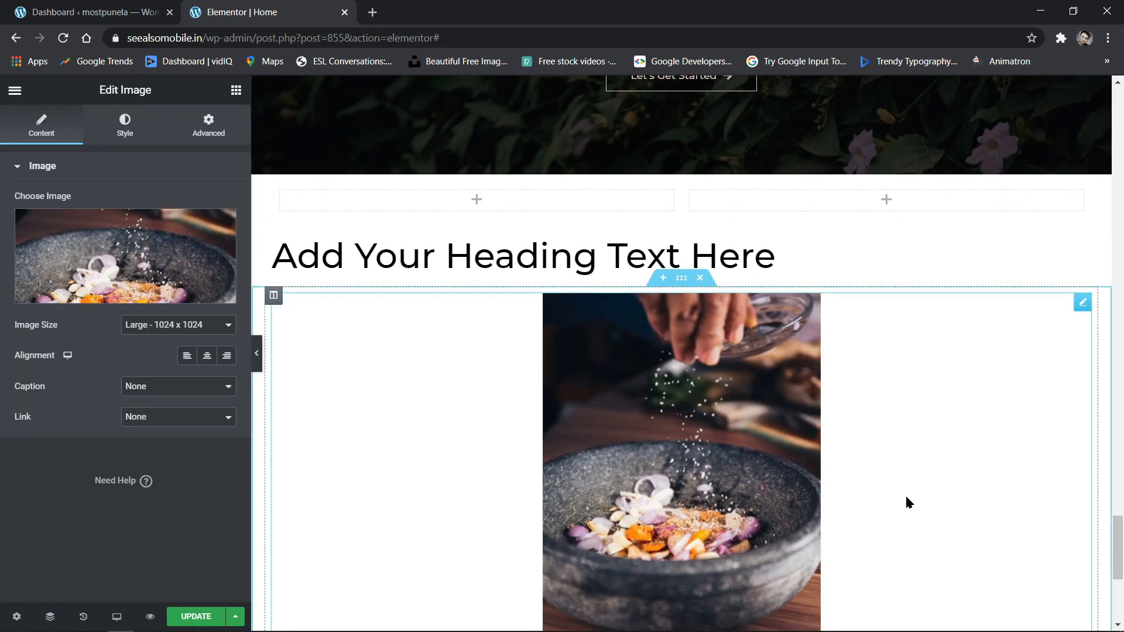
click(236, 90)
scroll(143, 356, down, 20)
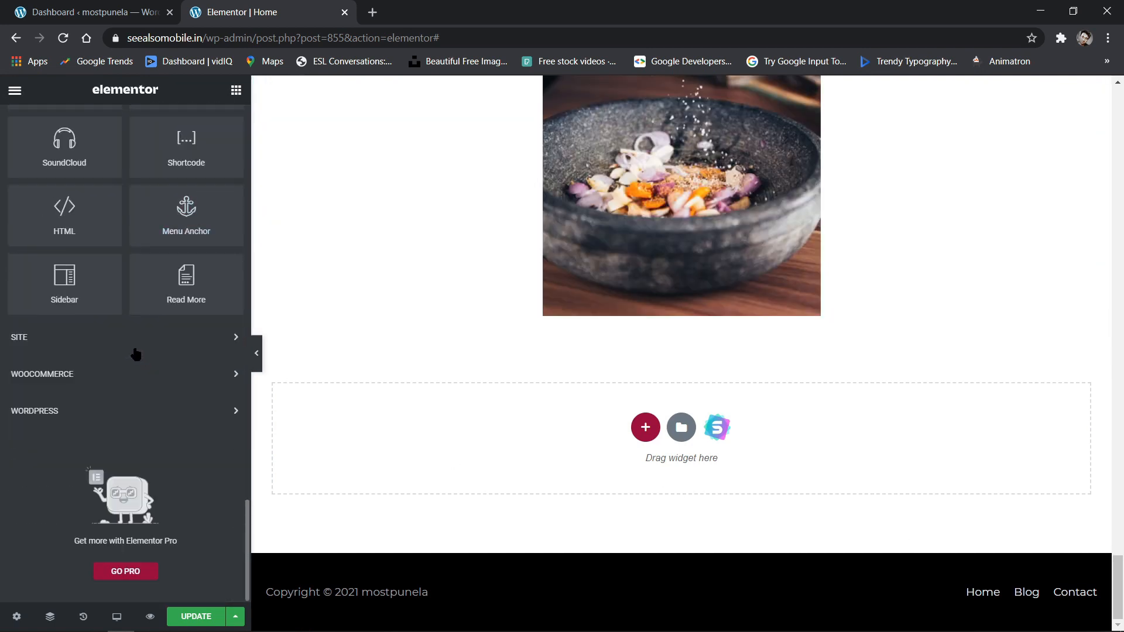
scroll(138, 354, up, 20)
scroll(486, 445, up, 20)
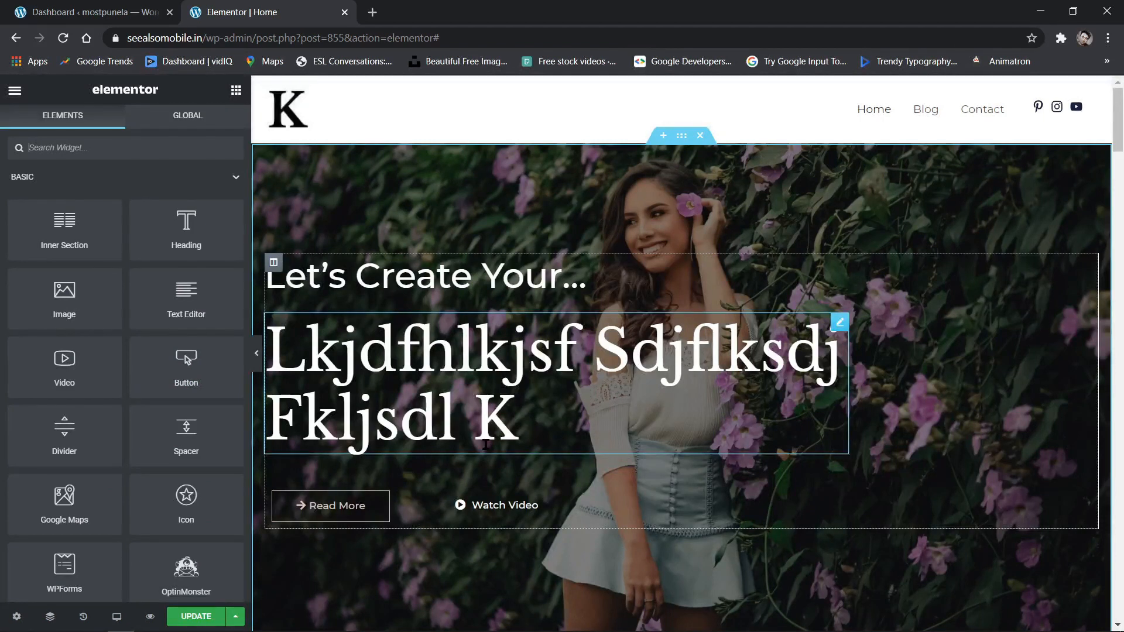